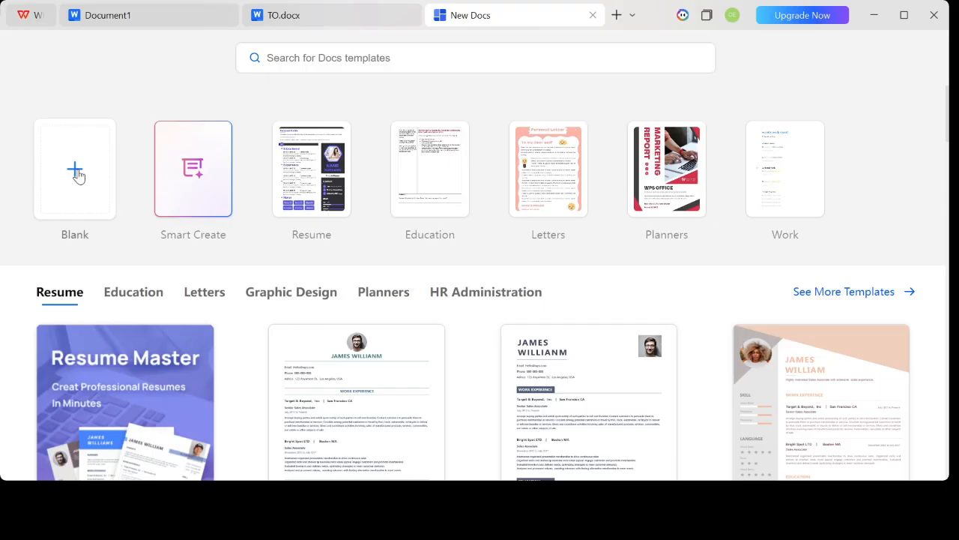
# Create a blank document and insert a table with five columns and five rows.
pyautogui.click(77, 174)
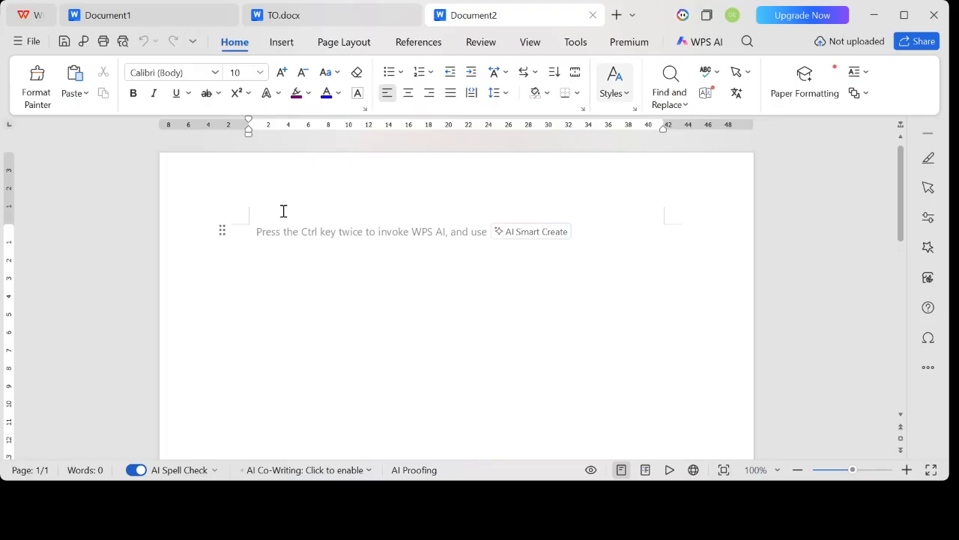
pyautogui.click(283, 43)
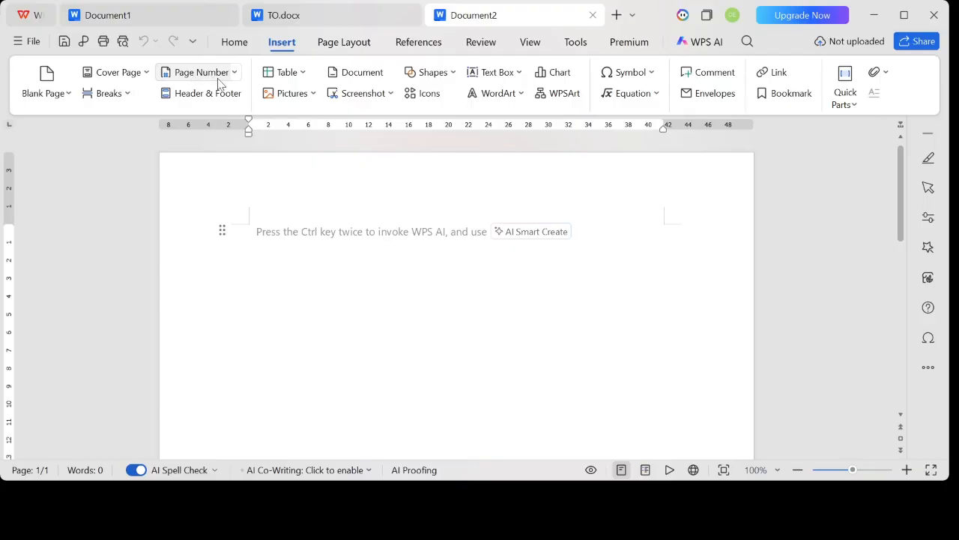
pyautogui.click(291, 79)
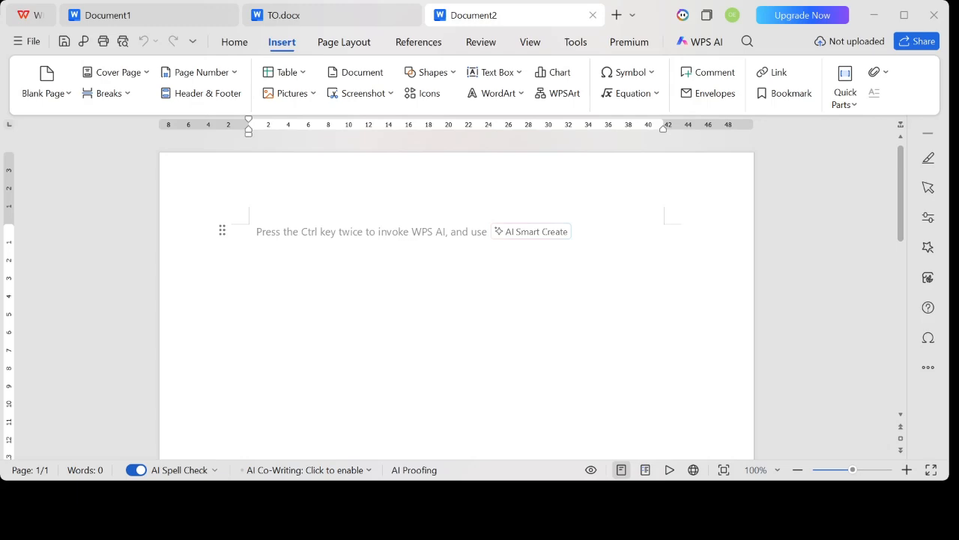
pyautogui.click(500, 355)
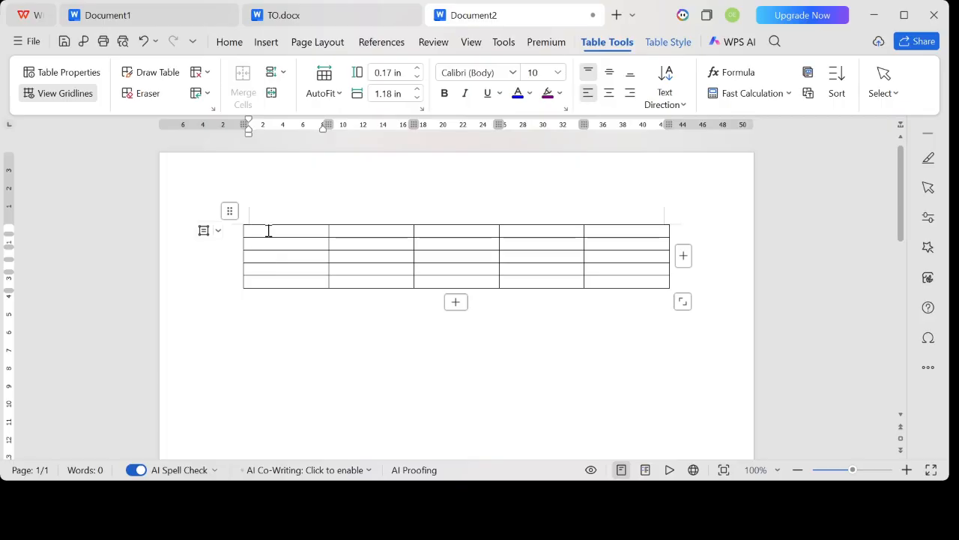
# Enter the headers S/N and NAME in the first two cells of the table's top row.
pyautogui.write('S/')
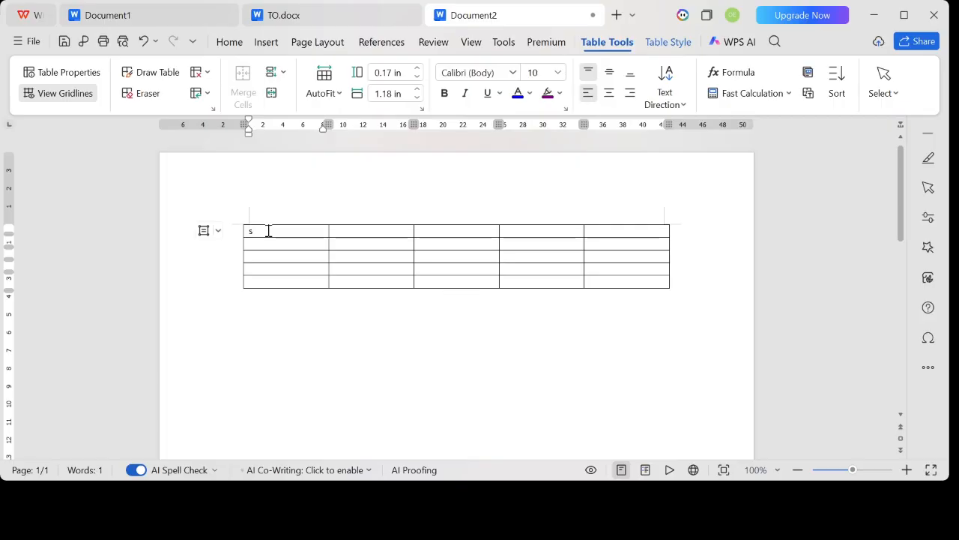
pyautogui.write('n')
pyautogui.press('BackSpace')
pyautogui.press('BackSpace')
pyautogui.press('BackSpace')
pyautogui.write('S/N')
pyautogui.click(346, 229)
pyautogui.write('NAME')
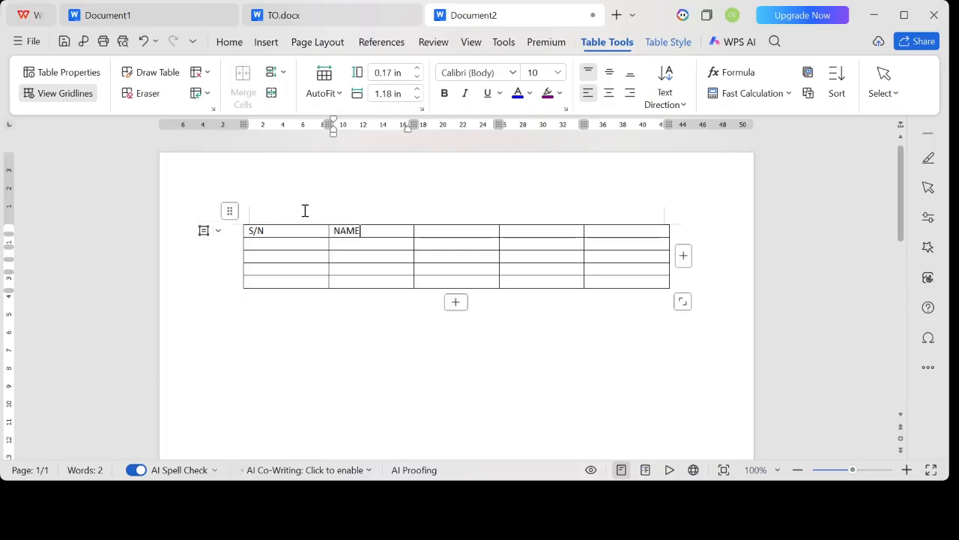
# Enter the headers GENDER, SCORE and GRADE in the remaining three cells of the top row.
pyautogui.click(423, 230)
pyautogui.write('GENDER')
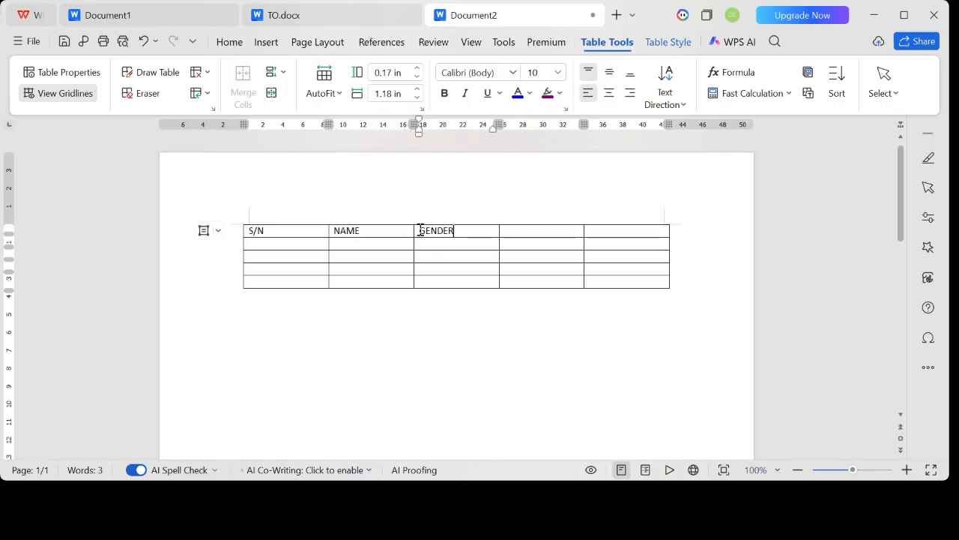
pyautogui.click(518, 233)
pyautogui.write('CORE')
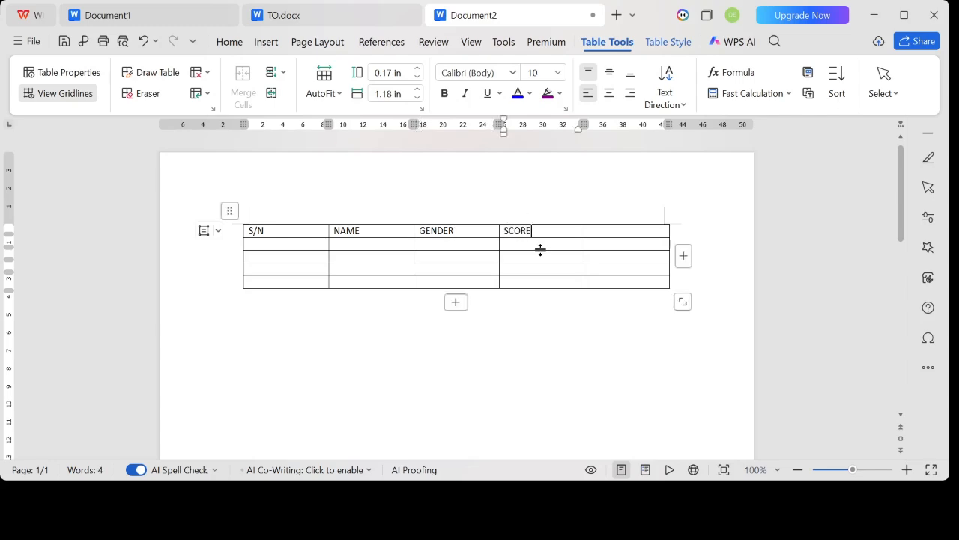
pyautogui.click(602, 232)
pyautogui.write('GR')
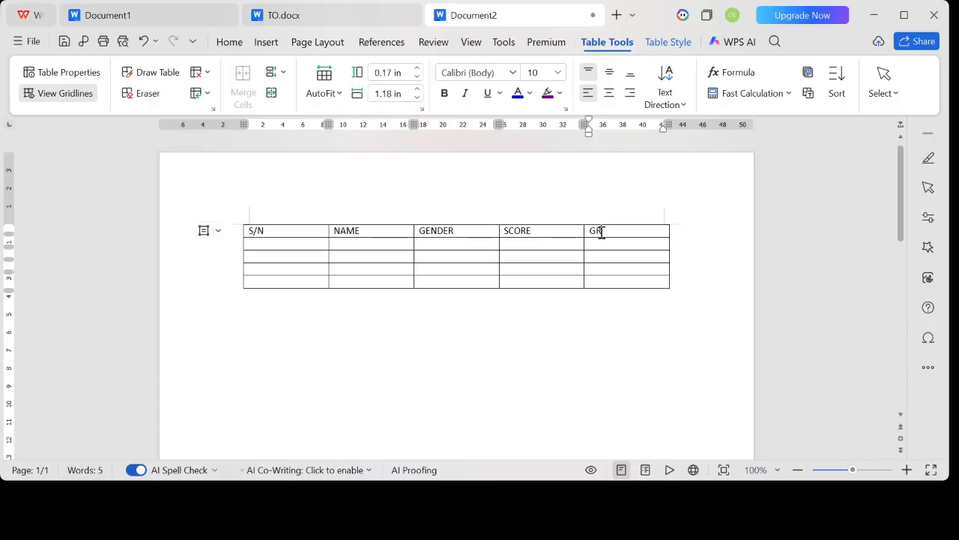
pyautogui.write('ADE')
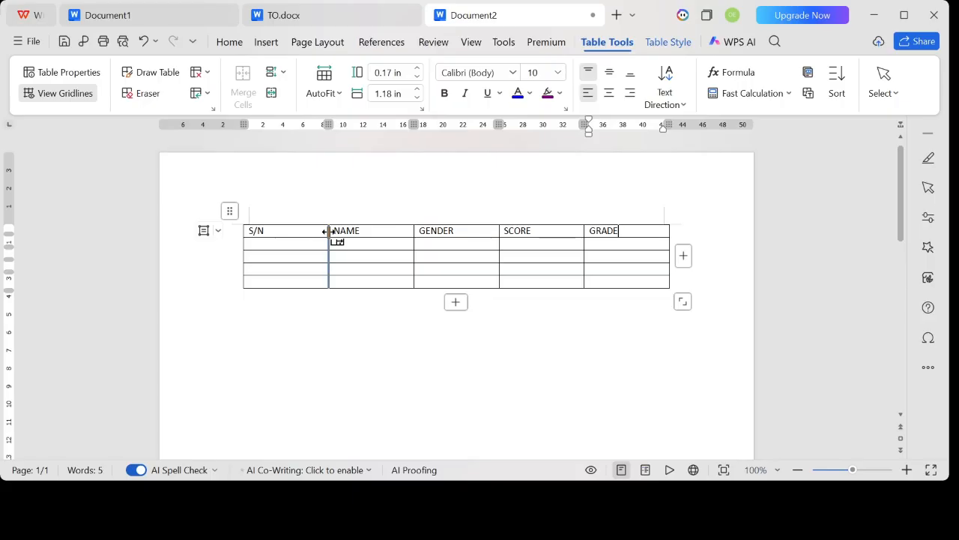
# Narrow the S/N column to about 0.48 in and apply automatic numbering to its first data cell.
pyautogui.moveTo(327, 232); pyautogui.dragTo(278, 231)
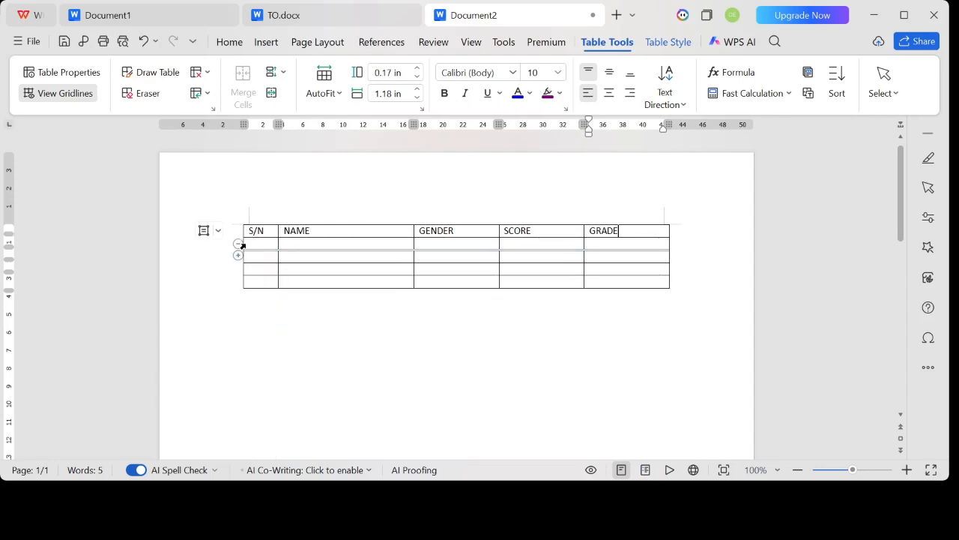
pyautogui.click(260, 242)
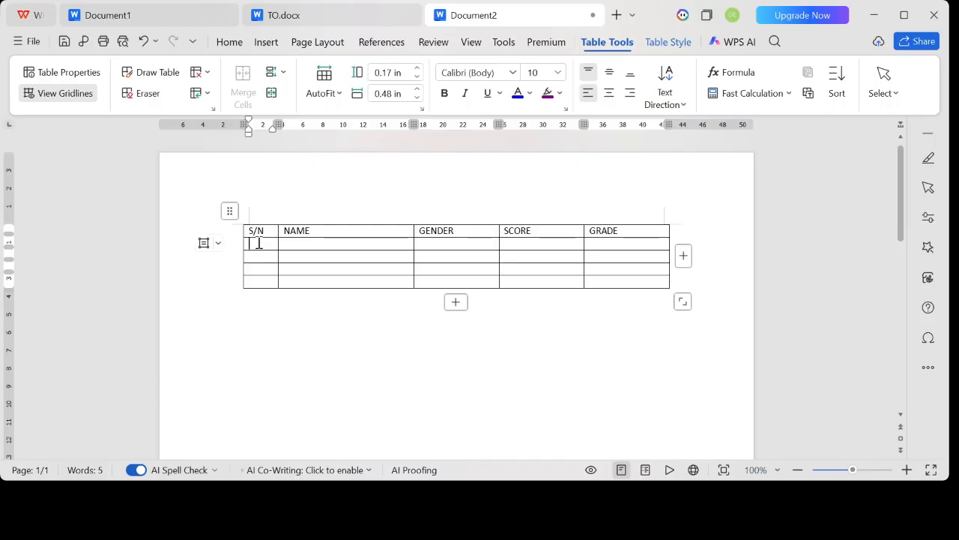
pyautogui.click(229, 43)
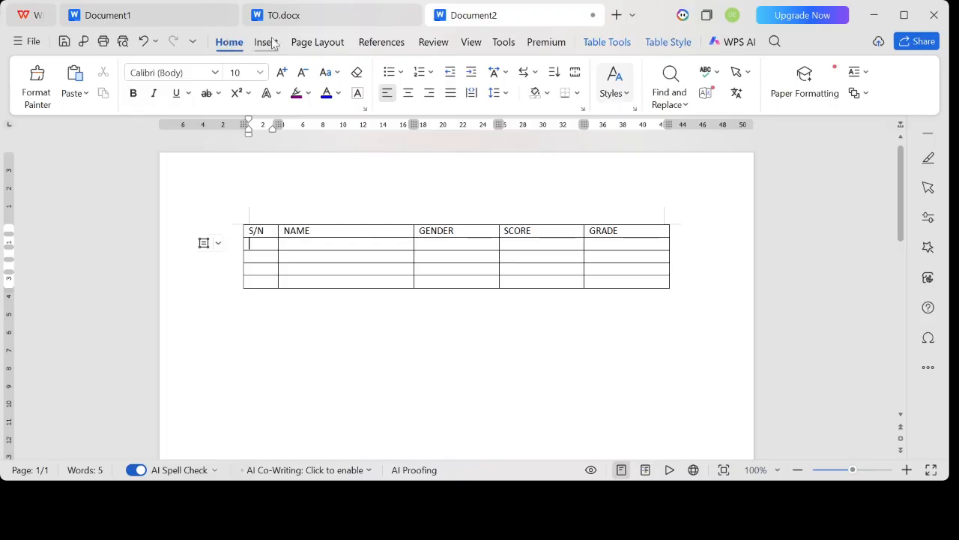
pyautogui.click(420, 76)
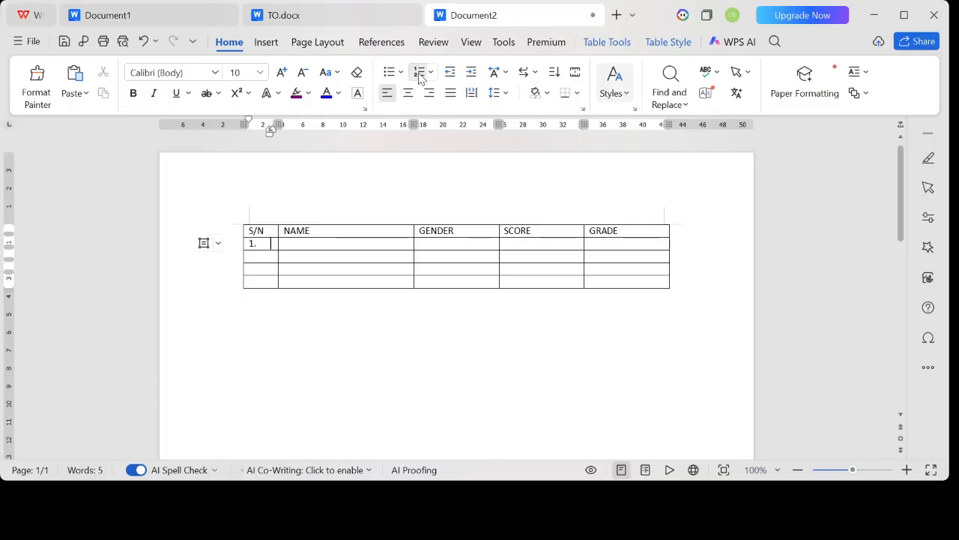
# Fill the first data row with the student's name, MALE, 85 and A, and move to the next row's S/N cell.
pyautogui.click(314, 245)
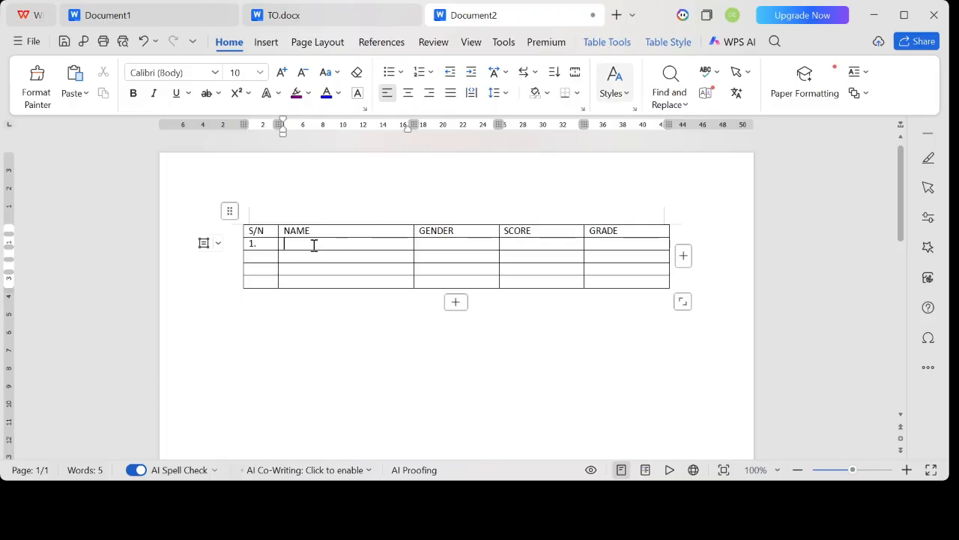
pyautogui.write('JOH')
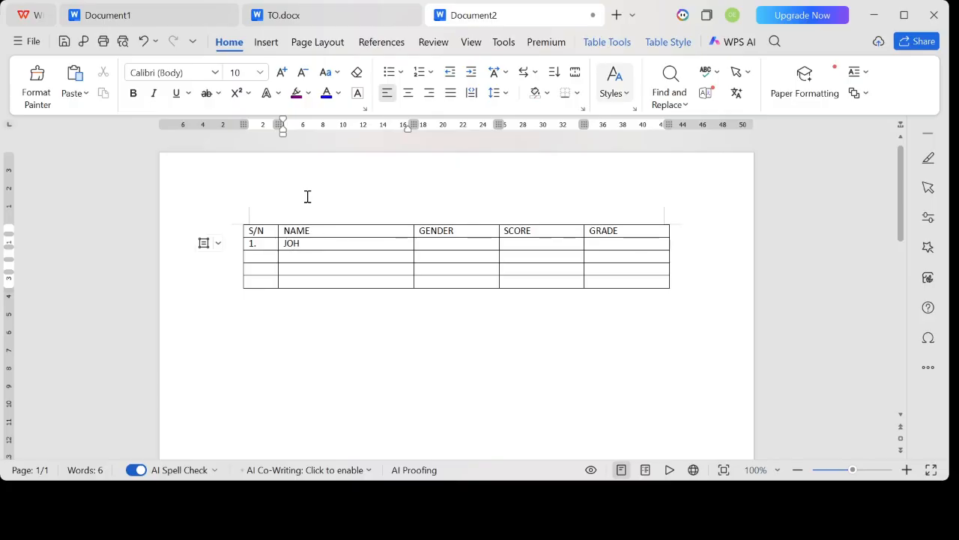
pyautogui.write('N')
pyautogui.click(431, 244)
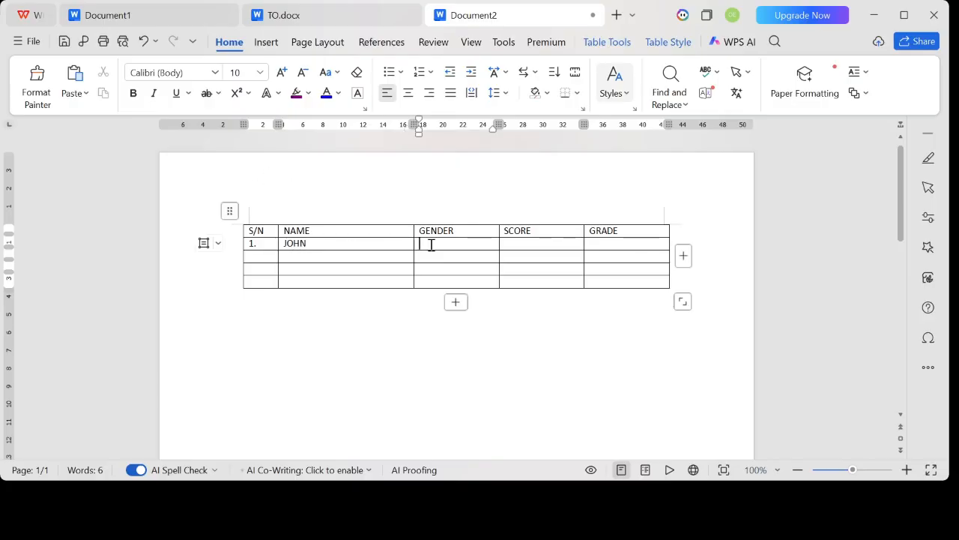
pyautogui.write('MALE')
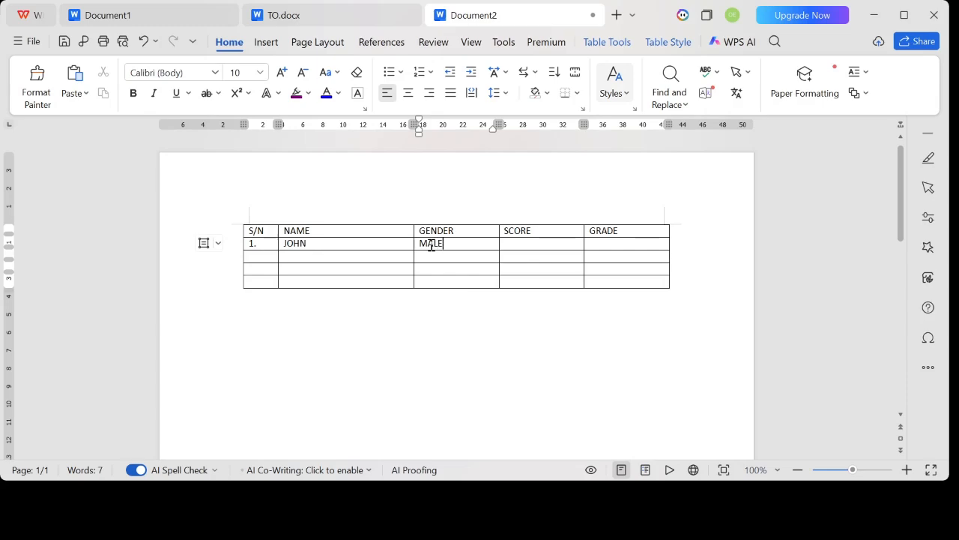
pyautogui.click(523, 245)
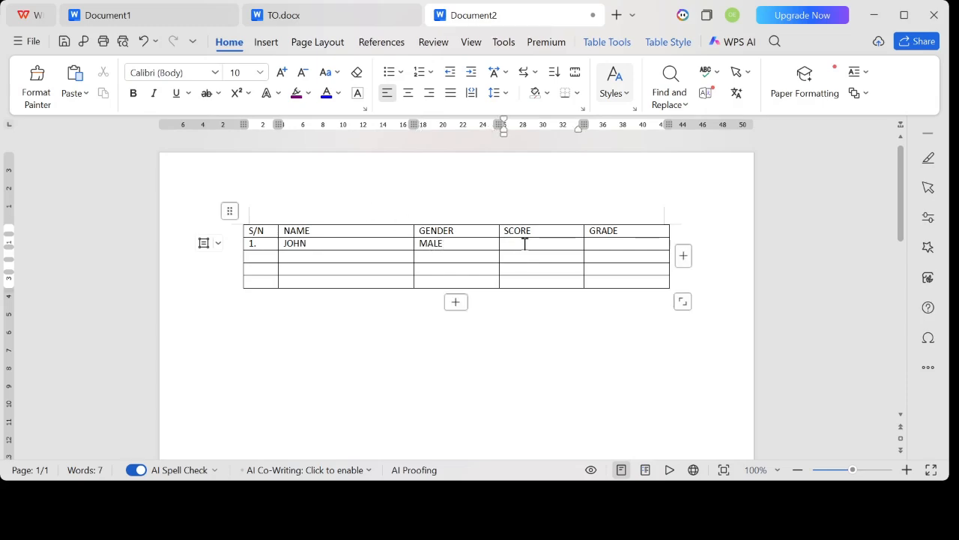
pyautogui.write('85')
pyautogui.click(603, 242)
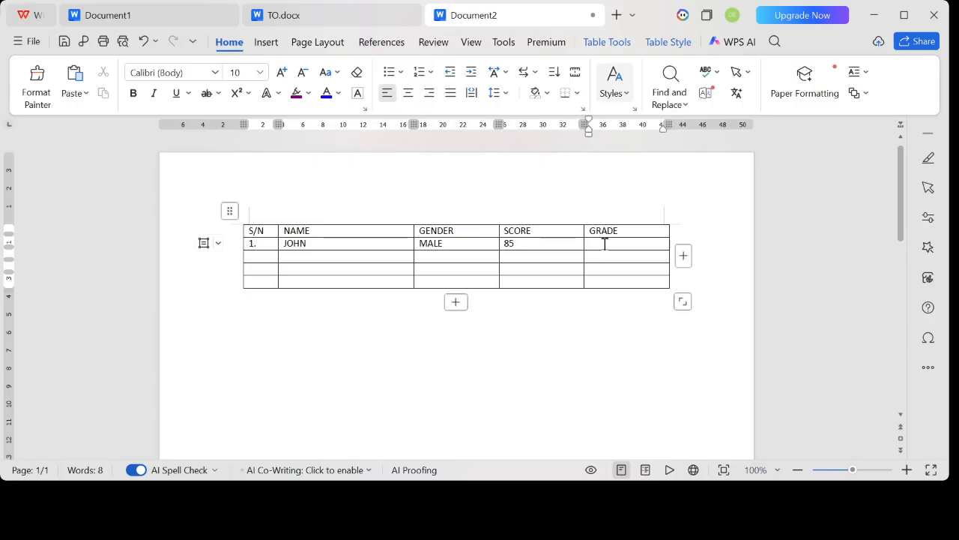
pyautogui.write('A')
pyautogui.click(257, 256)
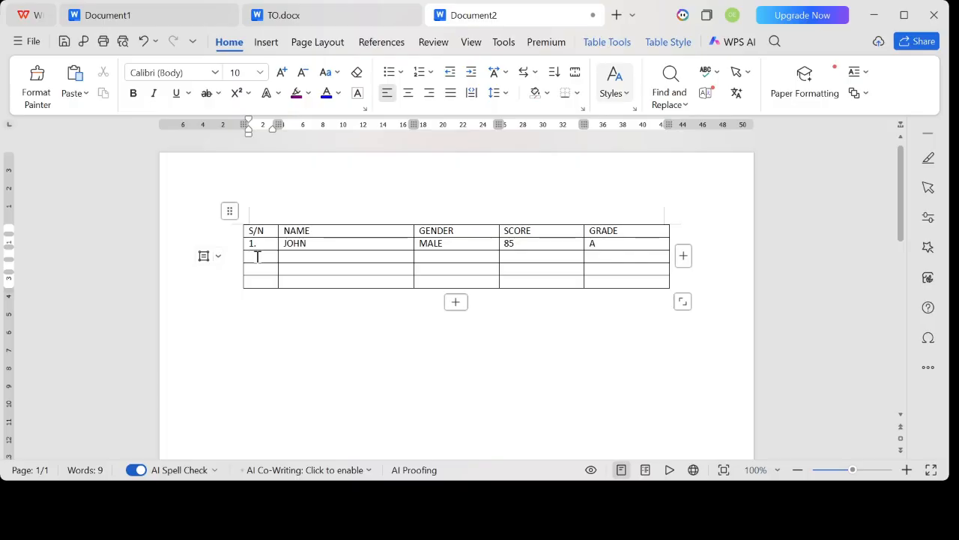
pyautogui.write('MARY')
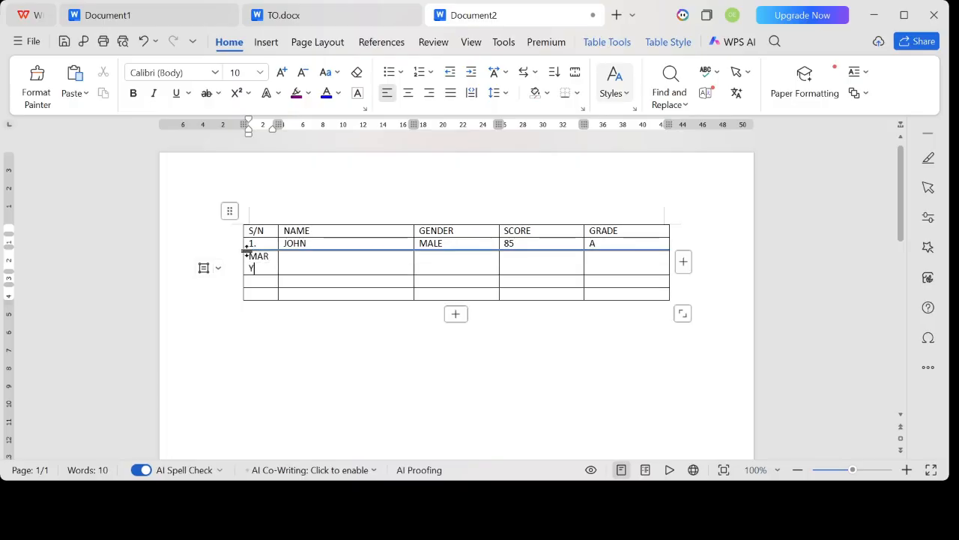
pyautogui.press('BackSpace')
pyautogui.press('BackSpace')
pyautogui.press('BackSpace')
pyautogui.press('BackSpace')
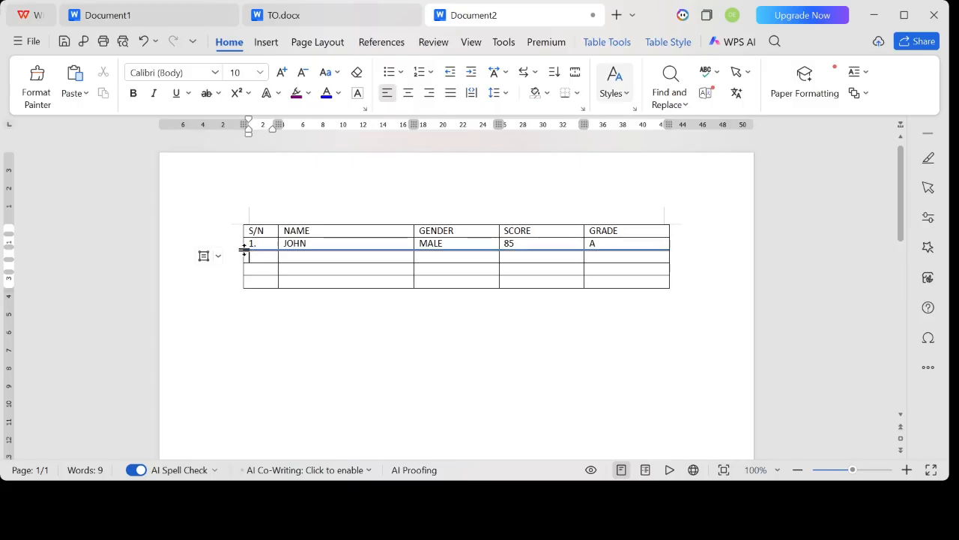
# Number the second data row automatically and fill it with the student's name, gender FEMALE, score 78 and grade B.
pyautogui.click(419, 71)
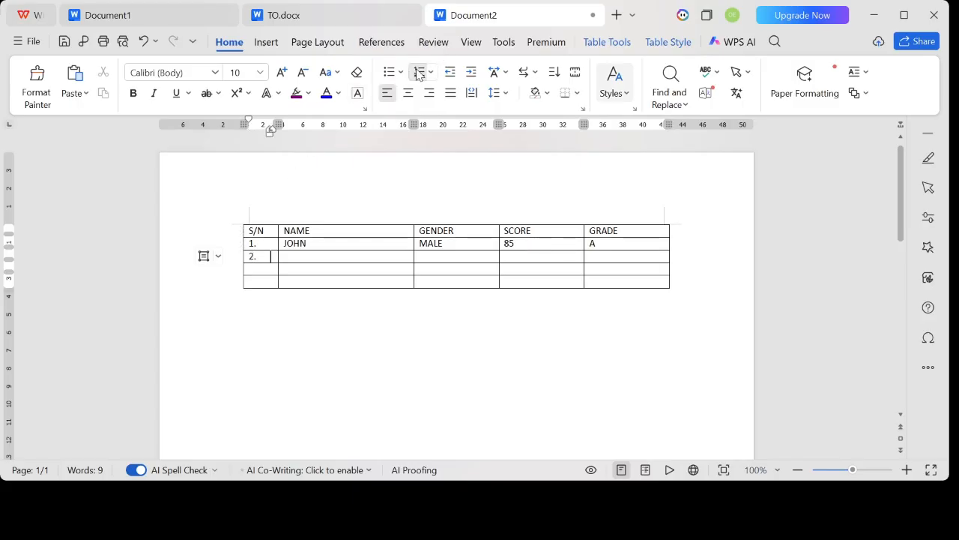
pyautogui.click(326, 257)
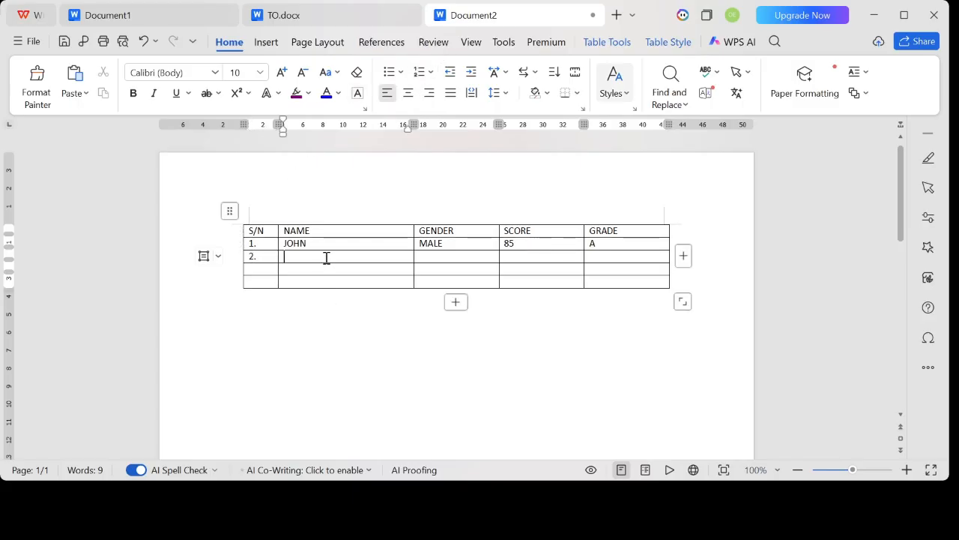
pyautogui.write('MARY')
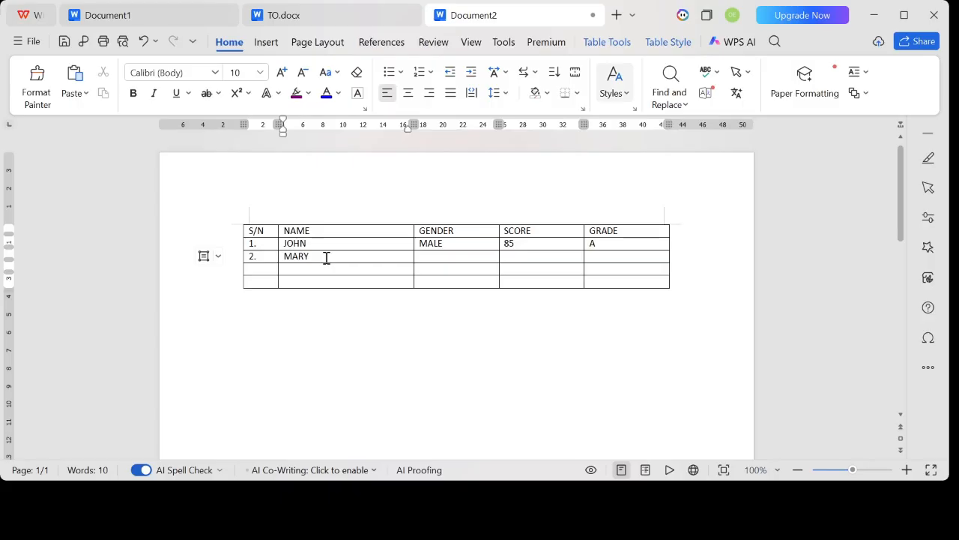
pyautogui.click(424, 254)
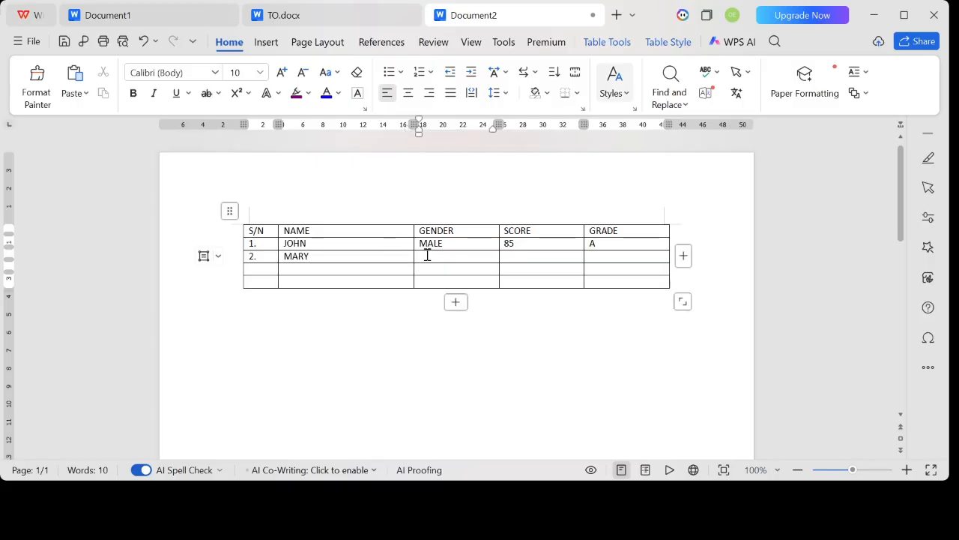
pyautogui.write('FEMALE')
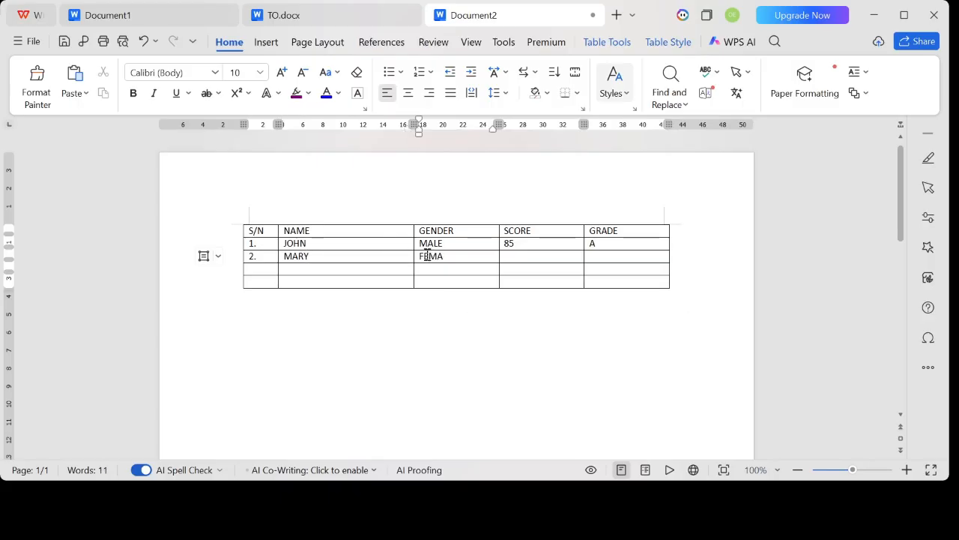
pyautogui.click(520, 253)
pyautogui.write('78')
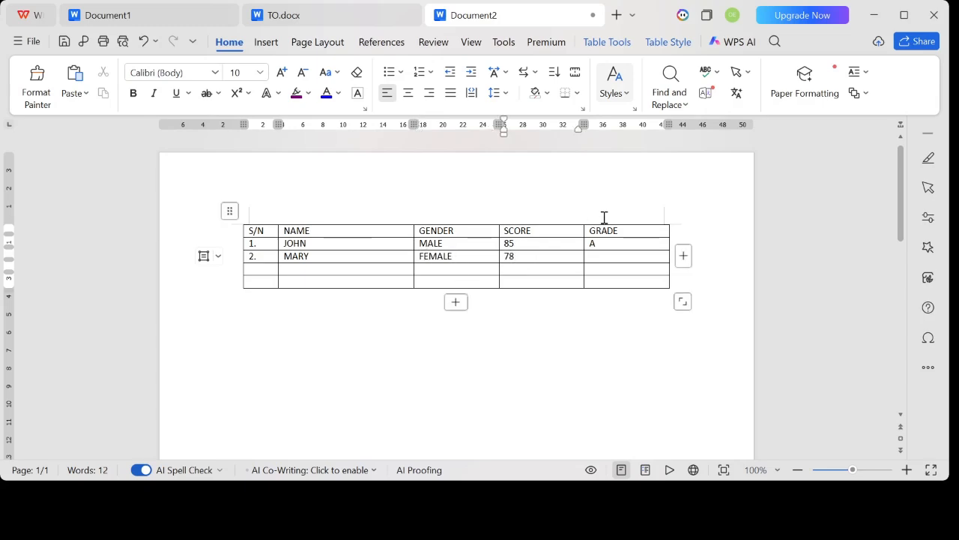
pyautogui.click(606, 257)
pyautogui.write('B')
# Number the third data row automatically and fill it with the student's name, gender MALE, score 65 and grade C.
pyautogui.click(265, 270)
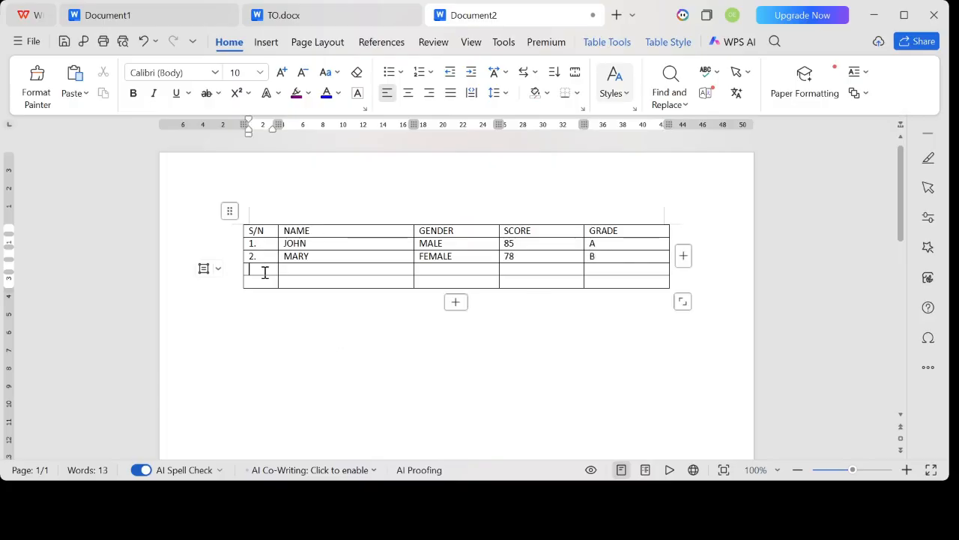
pyautogui.click(421, 74)
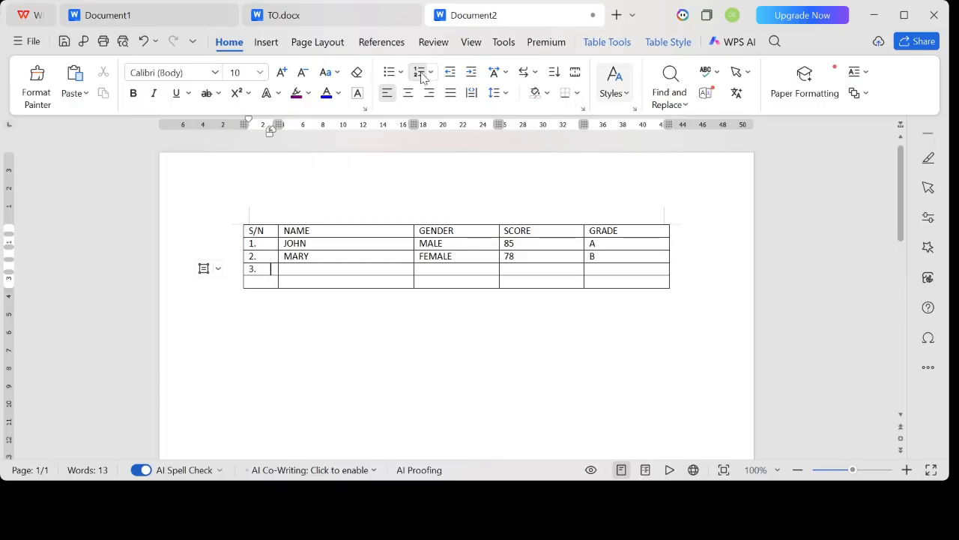
pyautogui.click(310, 270)
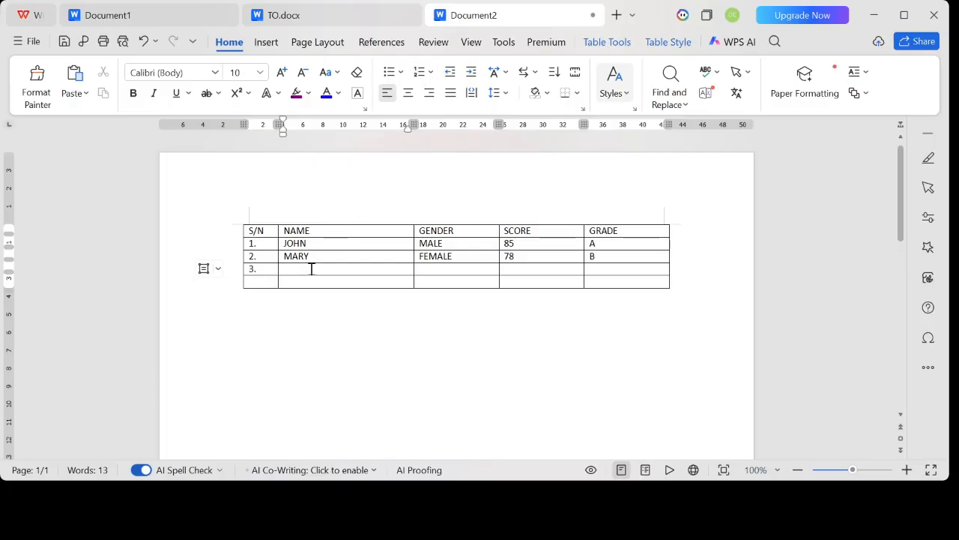
pyautogui.write('DAVID')
pyautogui.press('Tab')
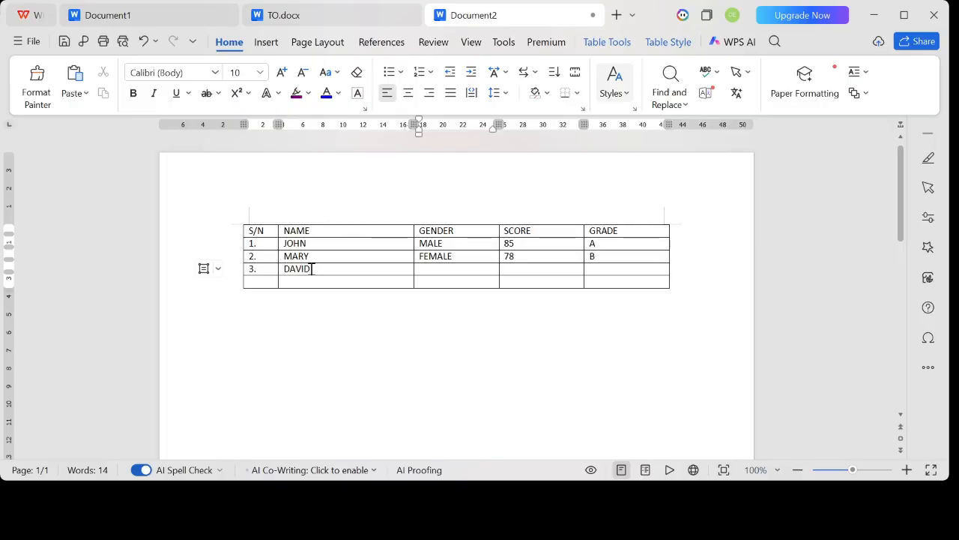
pyautogui.write('MALE')
pyautogui.press('Tab')
pyautogui.write('65')
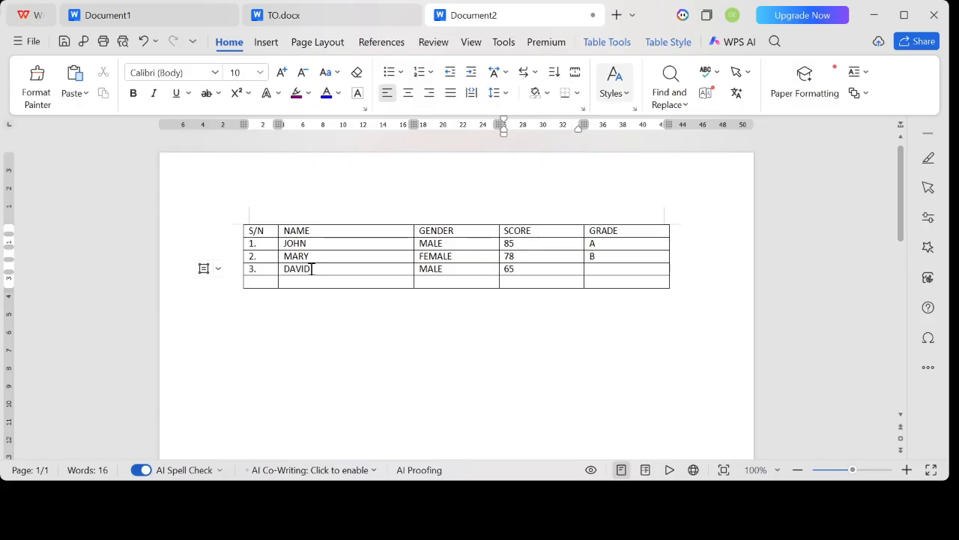
pyautogui.press('Tab')
pyautogui.write('C')
pyautogui.click(257, 281)
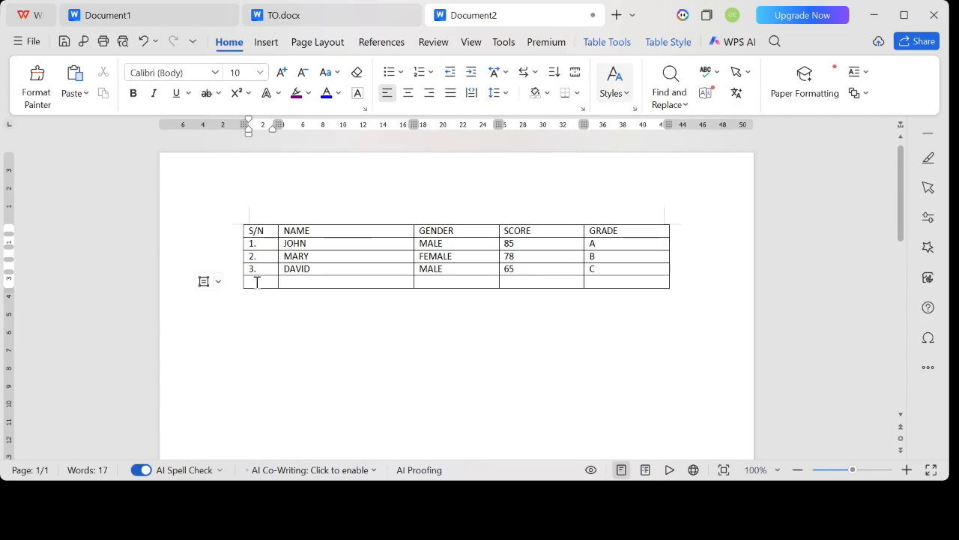
pyautogui.write('GRACE')
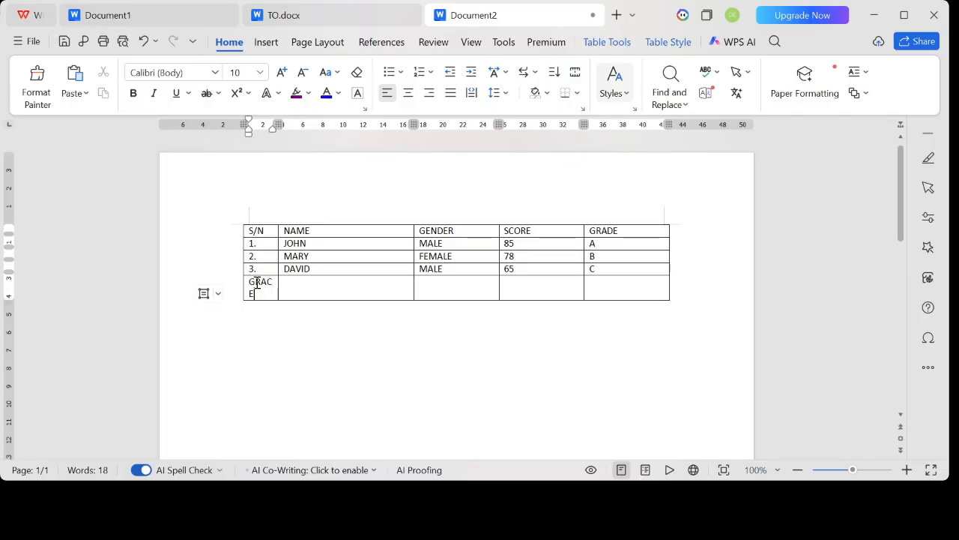
pyautogui.press('BackSpace')
pyautogui.press('BackSpace')
pyautogui.press('BackSpace')
pyautogui.press('BackSpace')
pyautogui.press('BackSpace')
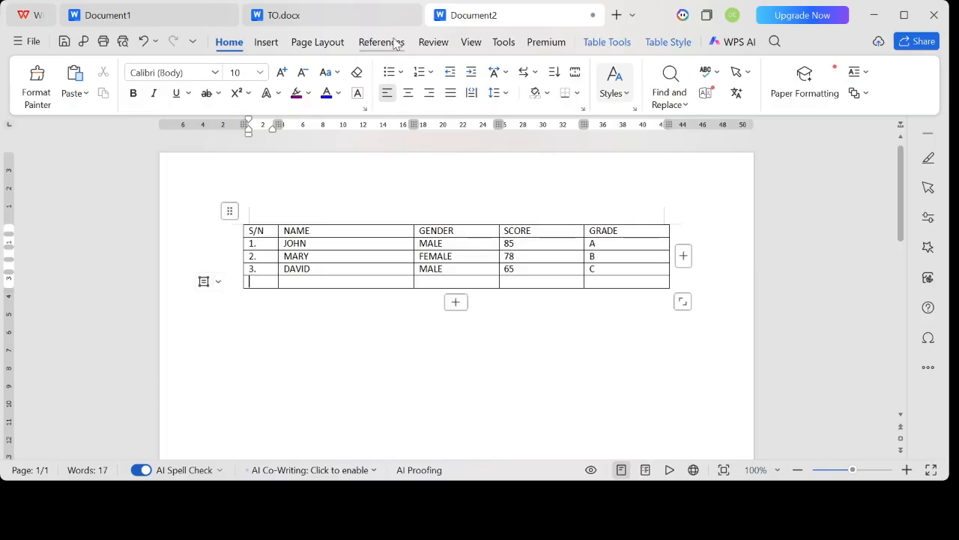
# Number the fourth data row automatically and fill it with the student's name, gender FEMALE, score 70 and grade B.
pyautogui.click(417, 71)
pyautogui.click(320, 282)
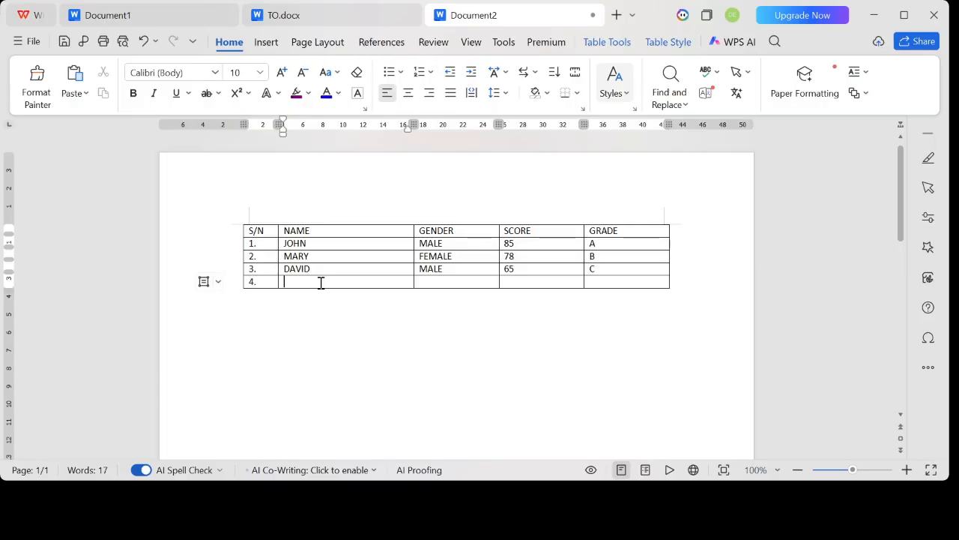
pyautogui.write('GRACE')
pyautogui.click(443, 282)
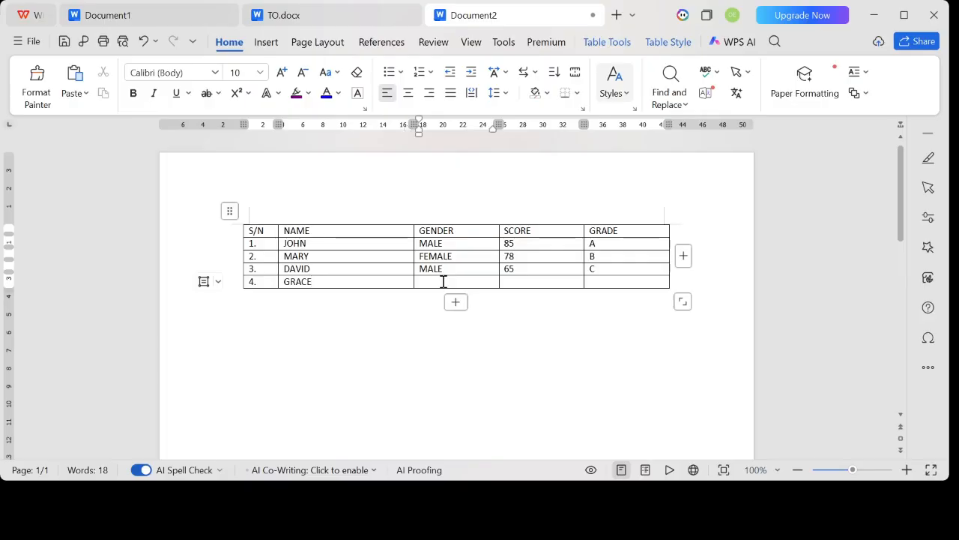
pyautogui.write('FEMA')
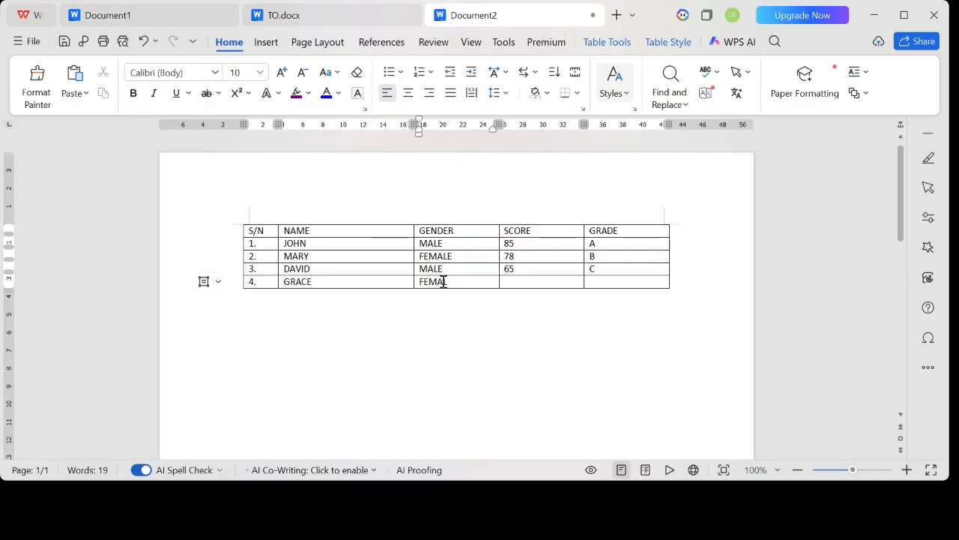
pyautogui.write('LE')
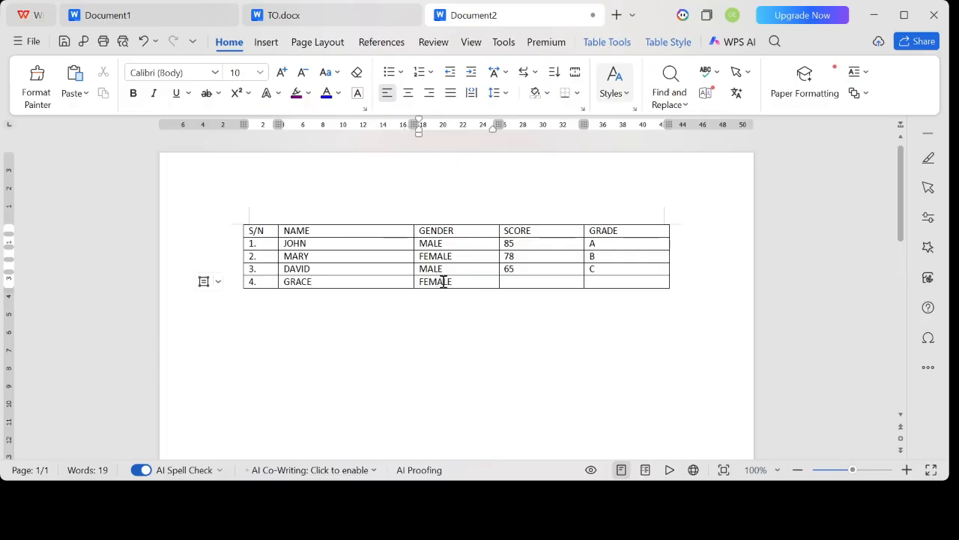
pyautogui.click(523, 283)
pyautogui.write('70')
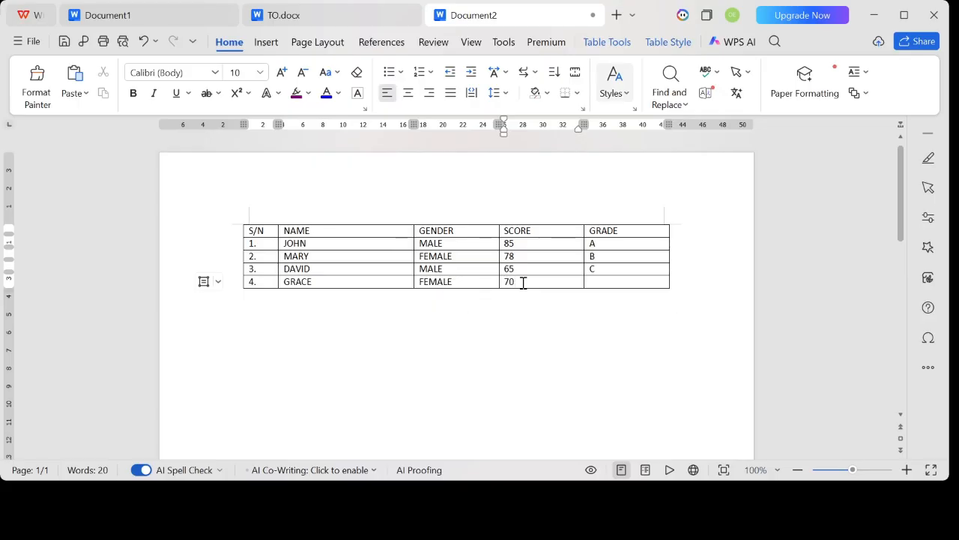
pyautogui.click(592, 281)
pyautogui.write('B')
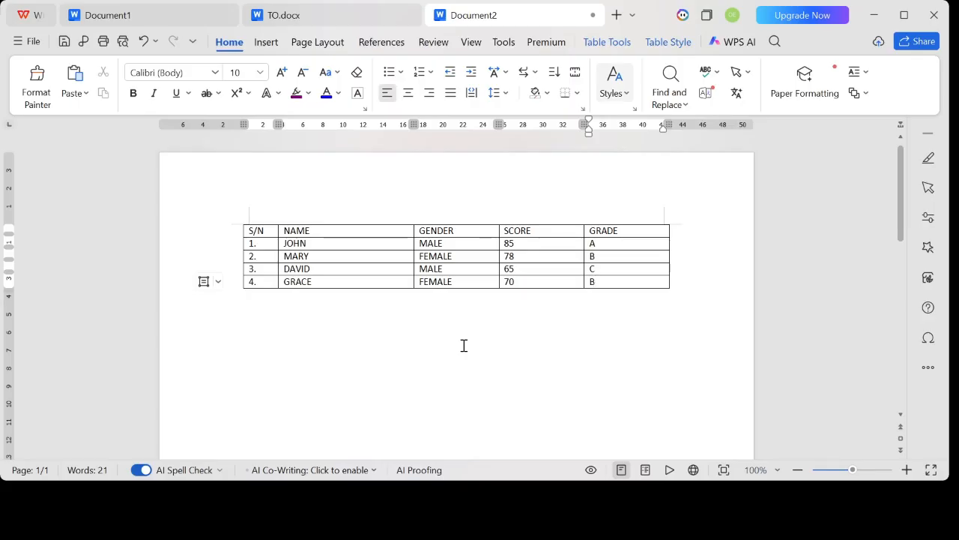
pyautogui.hotkey('ctrl', 'a')
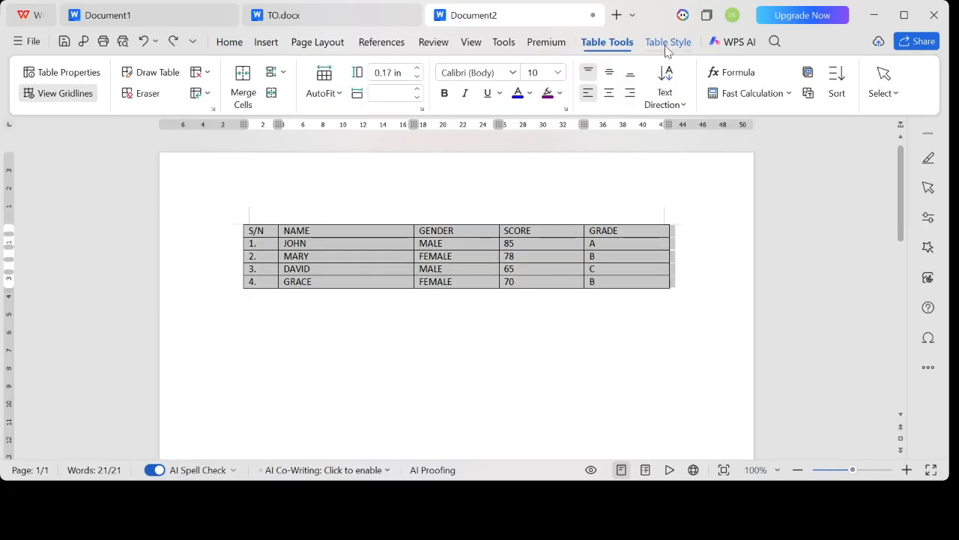
pyautogui.click(317, 208)
pyautogui.click(252, 213)
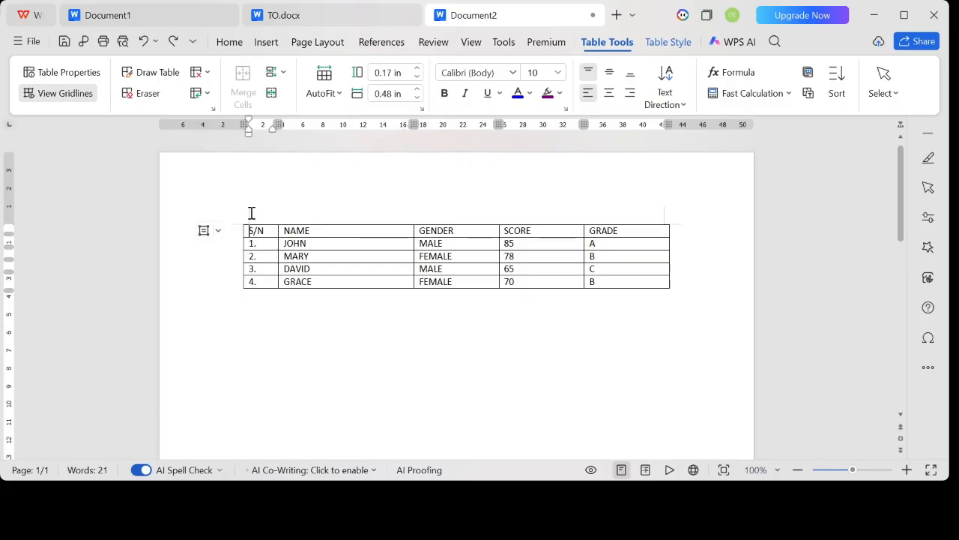
# Enter STUDENT RECORD as the page header text and reduce the page's top margin.
pyautogui.doubleClick(268, 213)
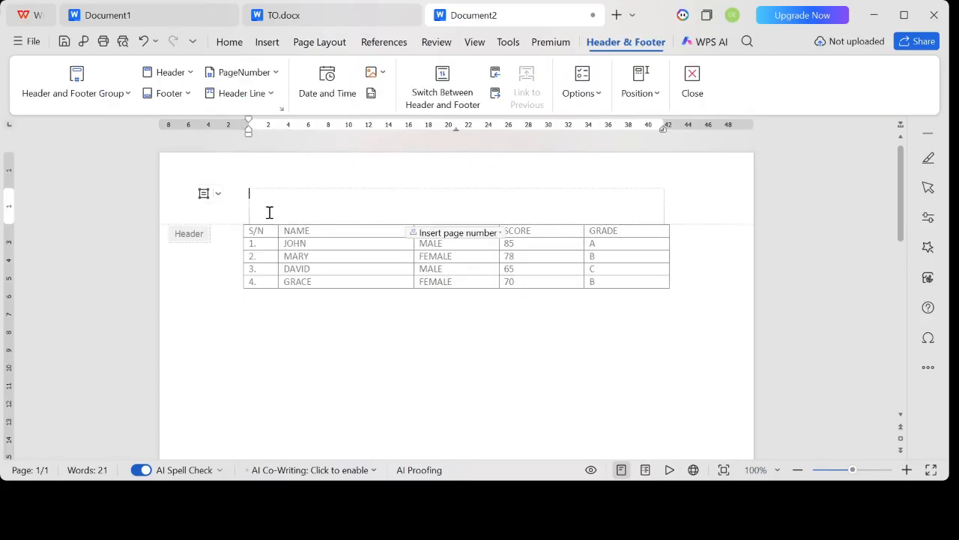
pyautogui.write('STUDENT RECORD')
pyautogui.moveTo(9, 223); pyautogui.dragTo(5, 171)
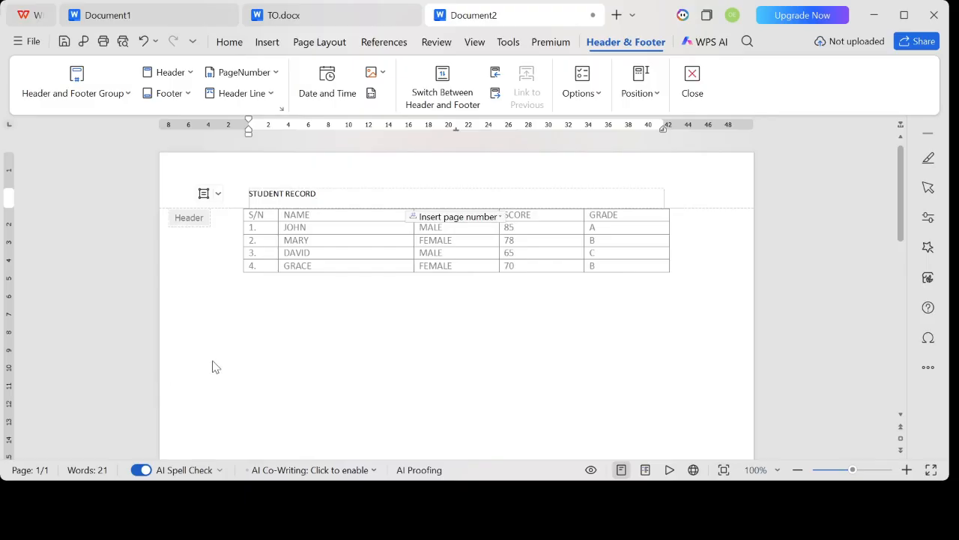
# Insert several blank lines above the STUDENT RECORD header text and return to the document body.
pyautogui.click(247, 195)
pyautogui.press('Return')
pyautogui.press('Return')
pyautogui.press('Return')
pyautogui.press('Return')
pyautogui.press('Return')
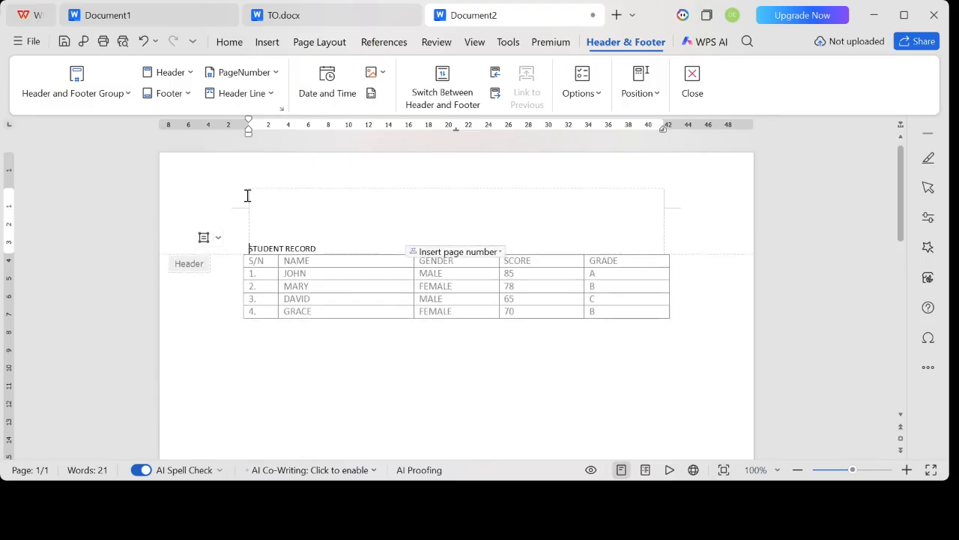
pyautogui.doubleClick(401, 396)
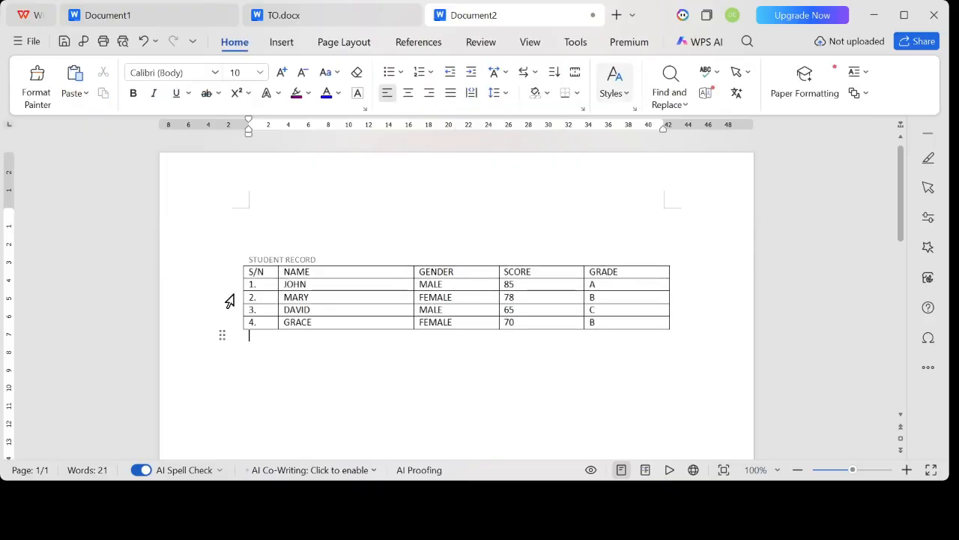
# Format the STUDENT RECORD header text in Times New Roman at size 18 and return to the document body.
pyautogui.doubleClick(317, 261)
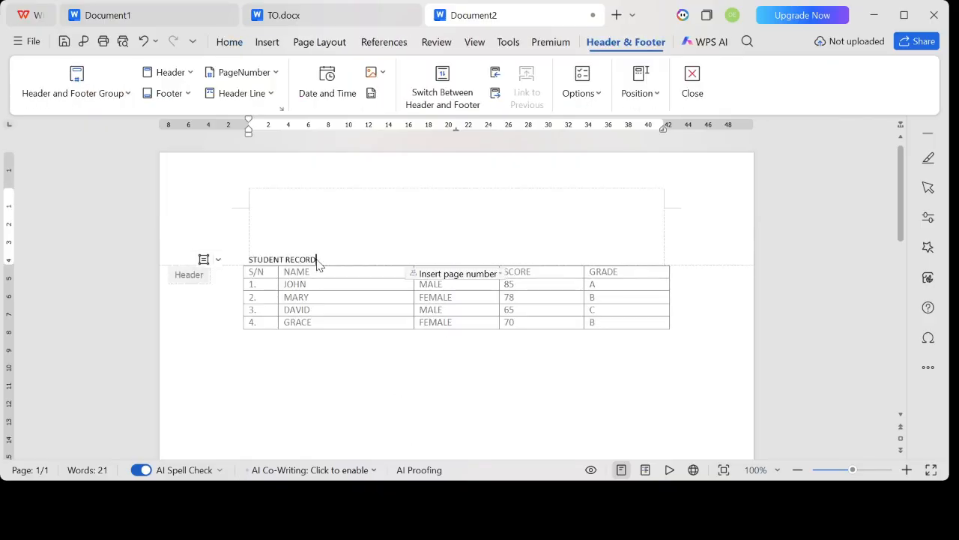
pyautogui.moveTo(317, 263); pyautogui.dragTo(229, 272)
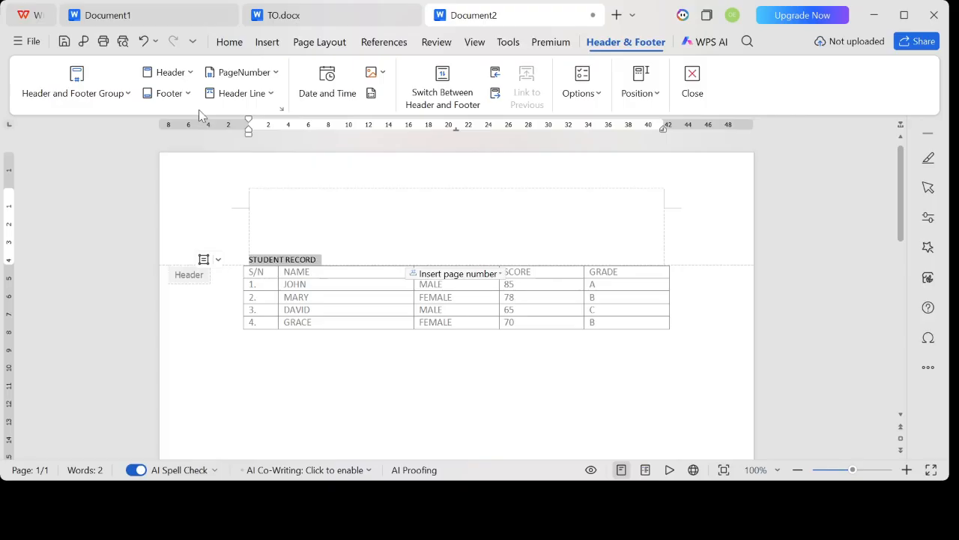
pyautogui.click(221, 43)
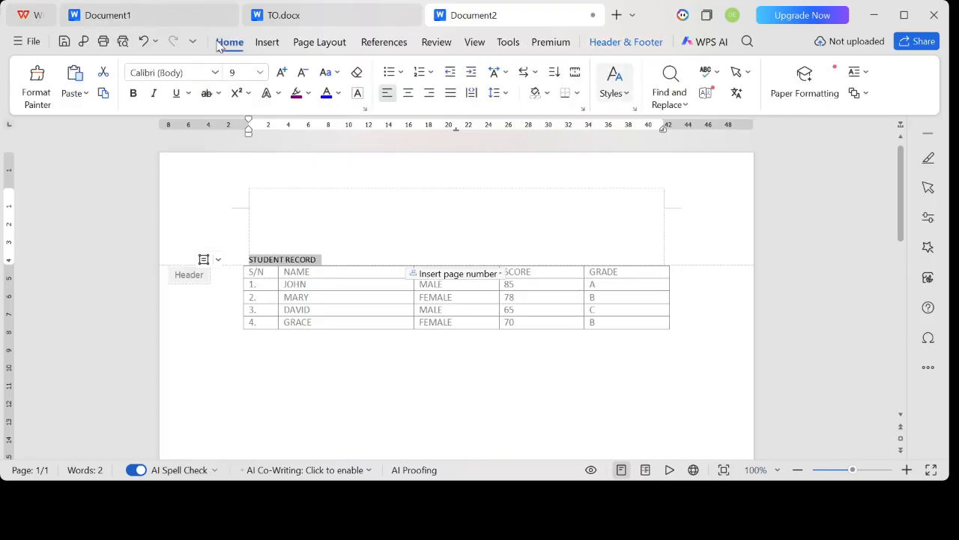
pyautogui.click(255, 72)
pyautogui.write('18')
pyautogui.press('Return')
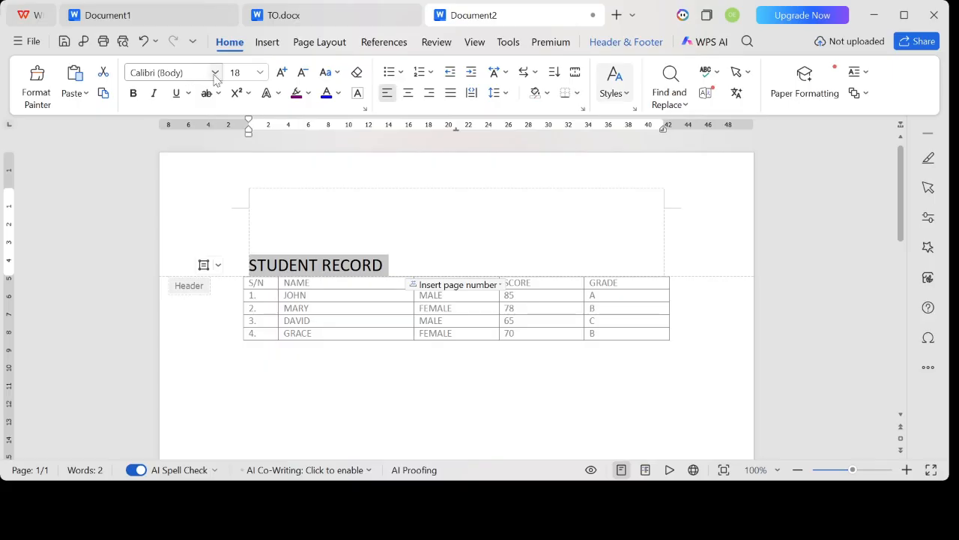
pyautogui.click(213, 75)
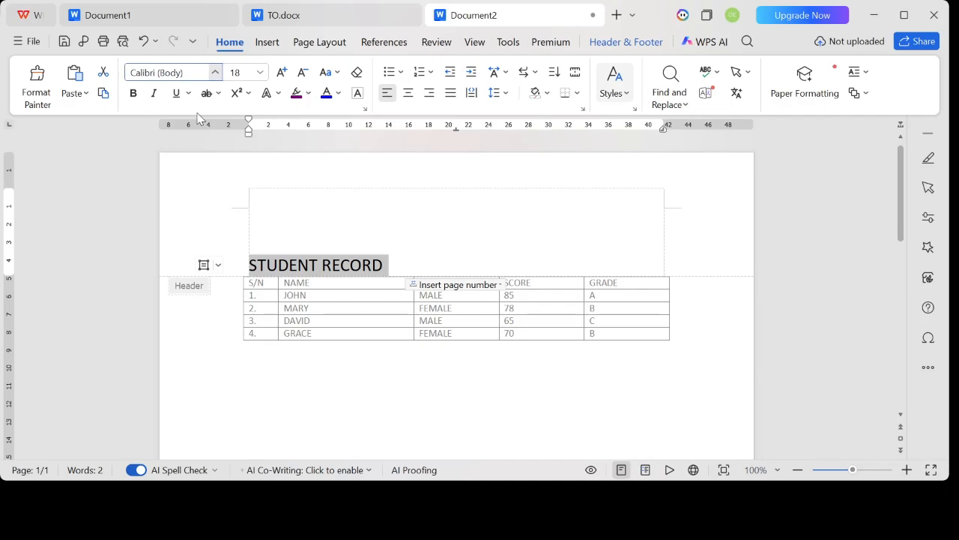
pyautogui.click(231, 159)
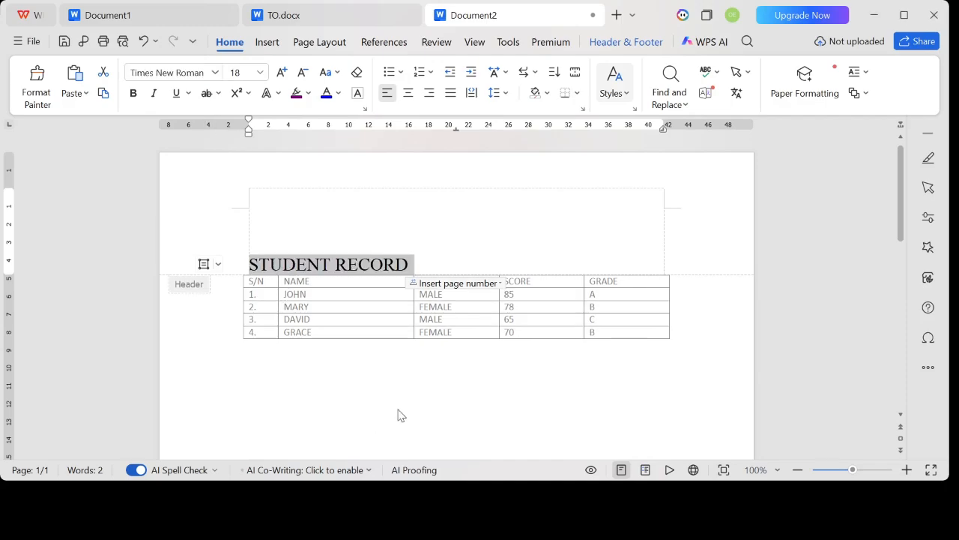
pyautogui.click(421, 396)
pyautogui.doubleClick(432, 390)
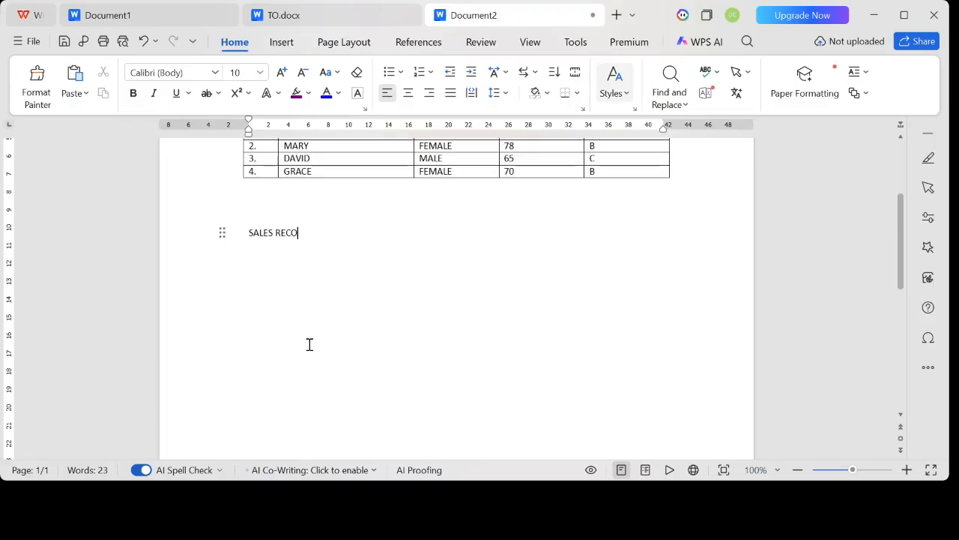
# Enter the heading SALES RECORD below the student table, format it in Times New Roman at size 14, and start a new line under it.
pyautogui.write('RD')
pyautogui.moveTo(310, 233); pyautogui.dragTo(243, 234)
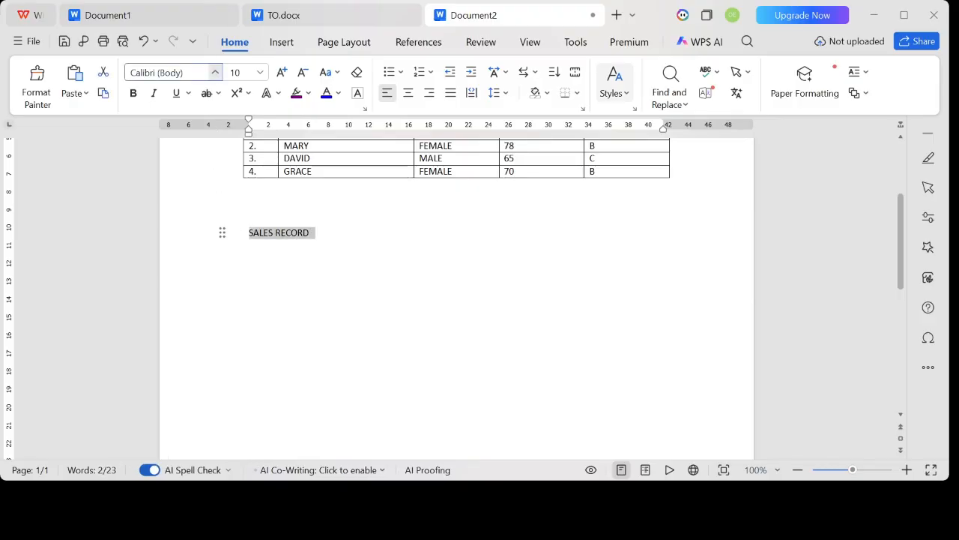
pyautogui.click(210, 149)
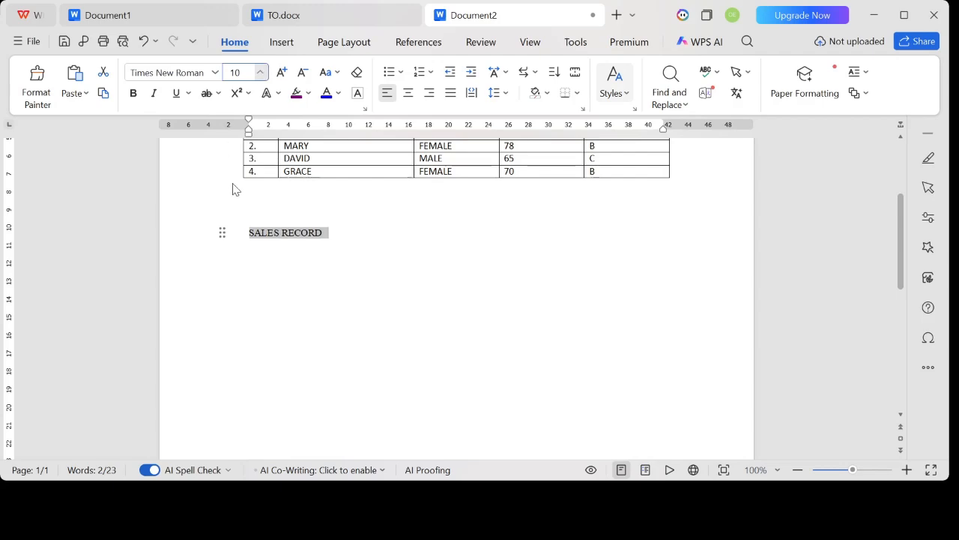
pyautogui.click(242, 242)
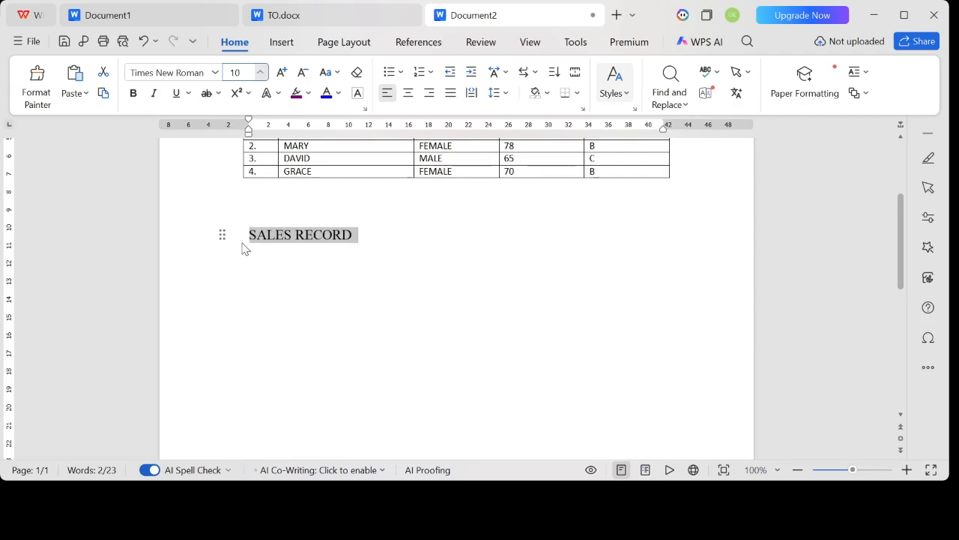
pyautogui.click(371, 237)
pyautogui.press('Return')
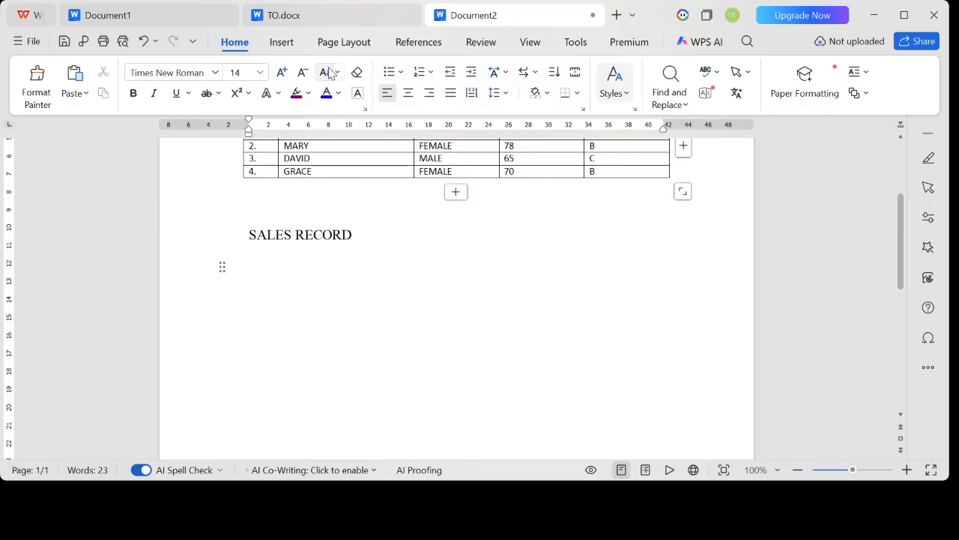
# Insert a table with five columns and five rows below the SALES RECORD heading.
pyautogui.click(280, 45)
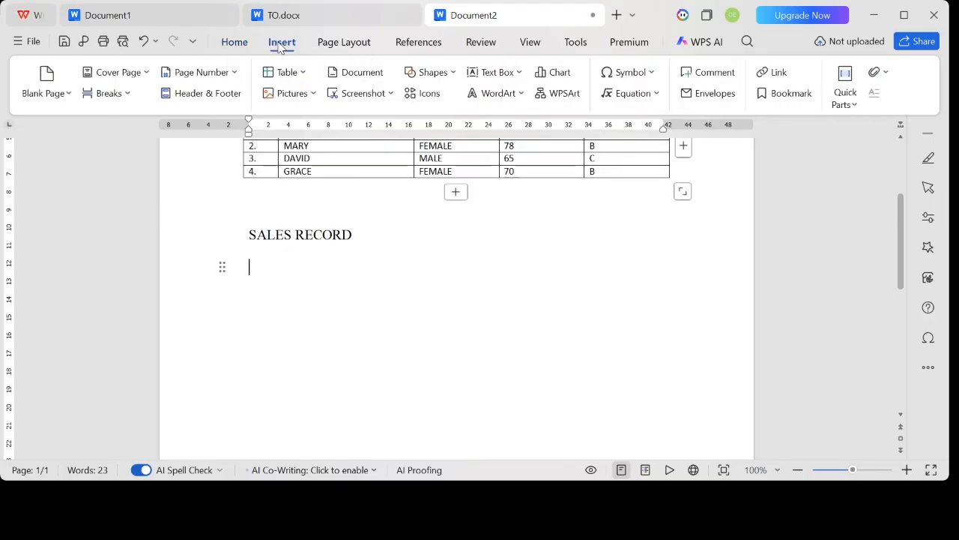
pyautogui.click(304, 75)
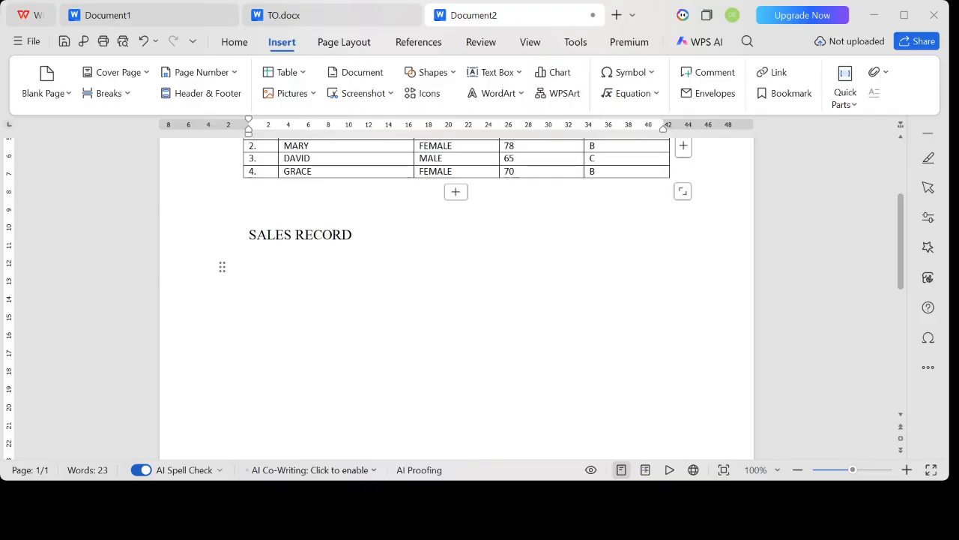
pyautogui.click(492, 352)
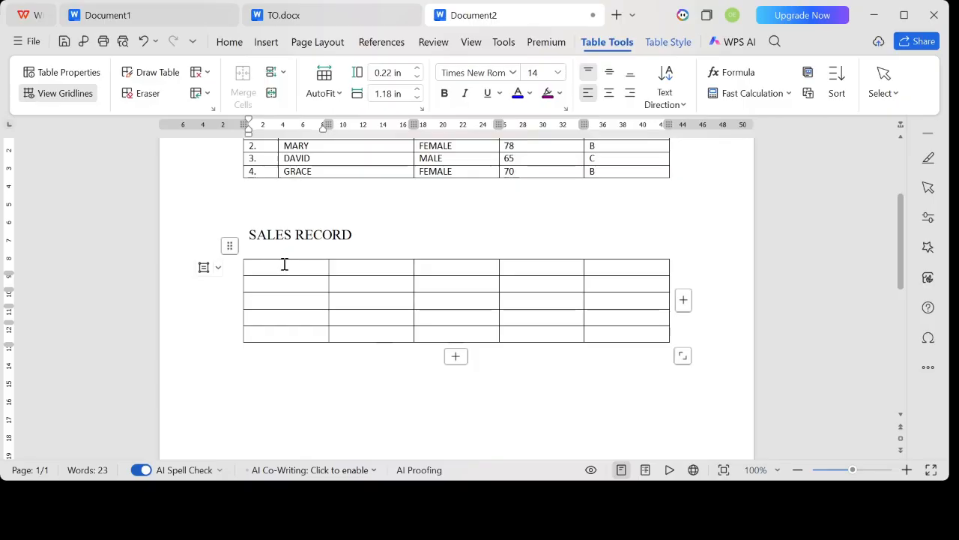
# Fill the first four header cells of the sales table with ITEM, QUANTITY, UNIT PRICE and TOTAL.
pyautogui.write('ITEM')
pyautogui.press('Tab')
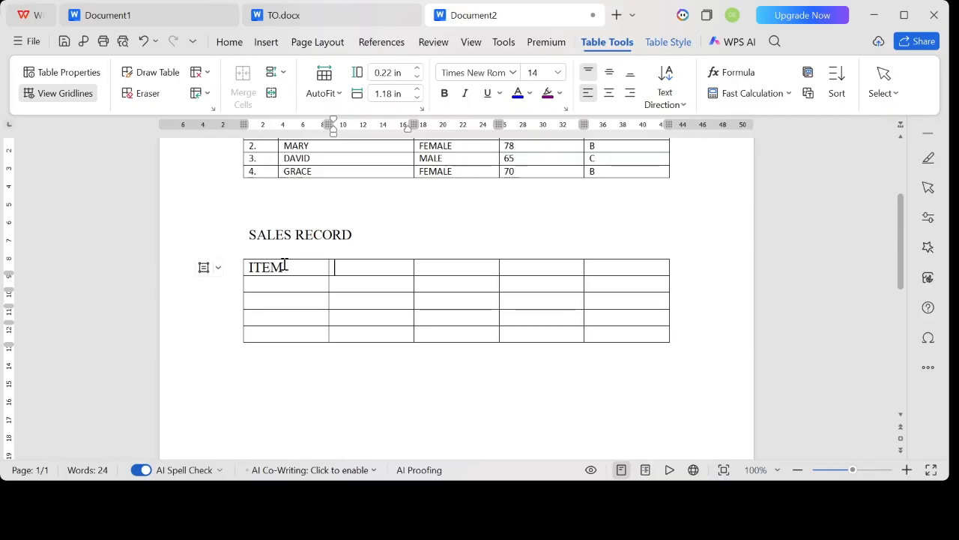
pyautogui.write('QUANTITY')
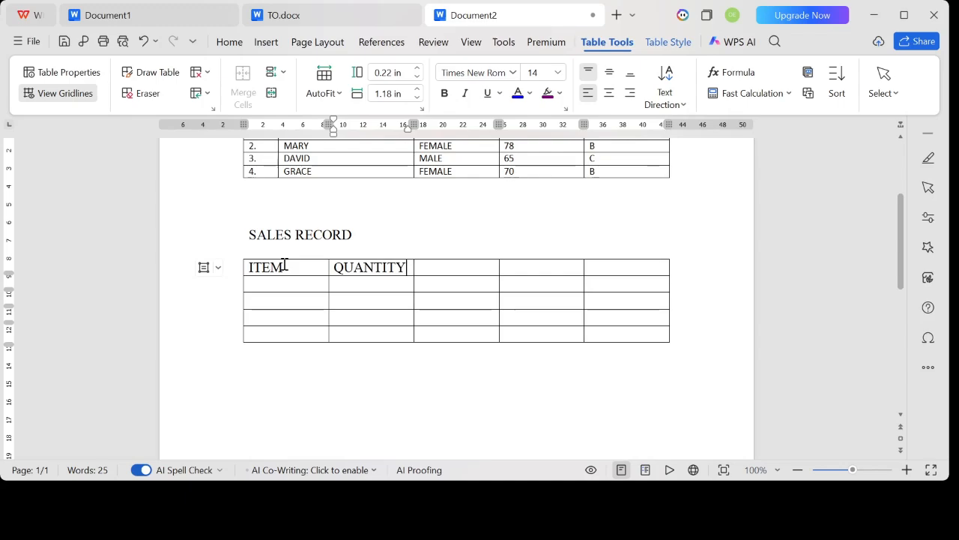
pyautogui.press('Tab')
pyautogui.write('UNIT PRIC')
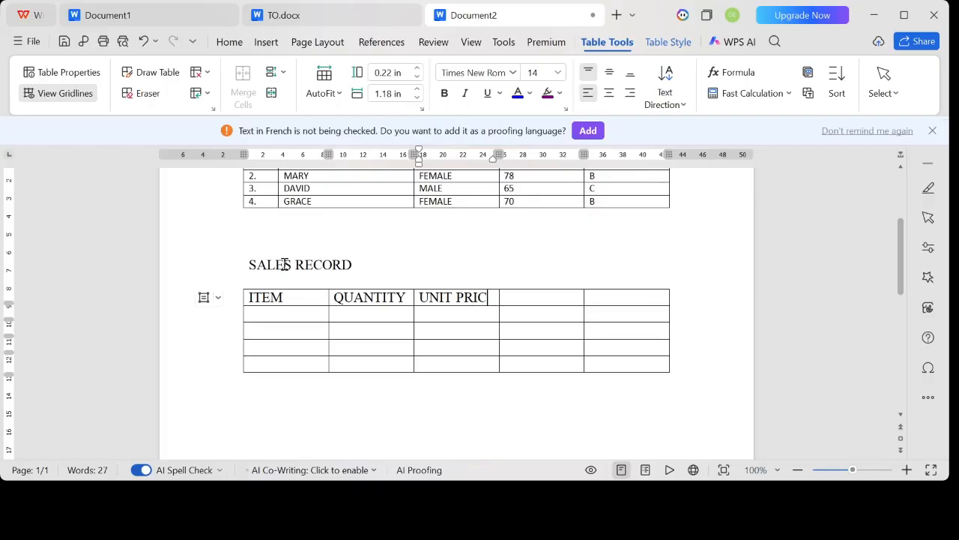
pyautogui.write('E')
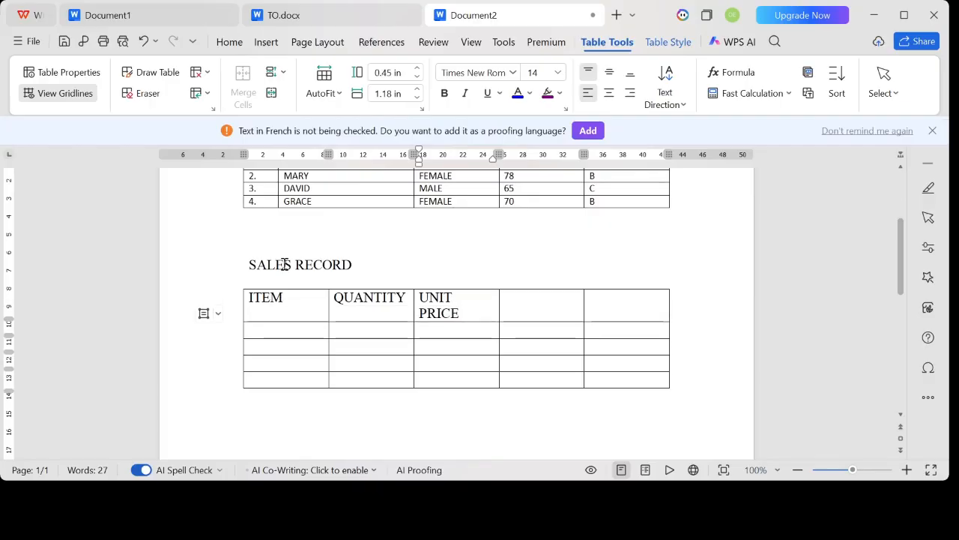
pyautogui.press('Tab')
pyautogui.write('T')
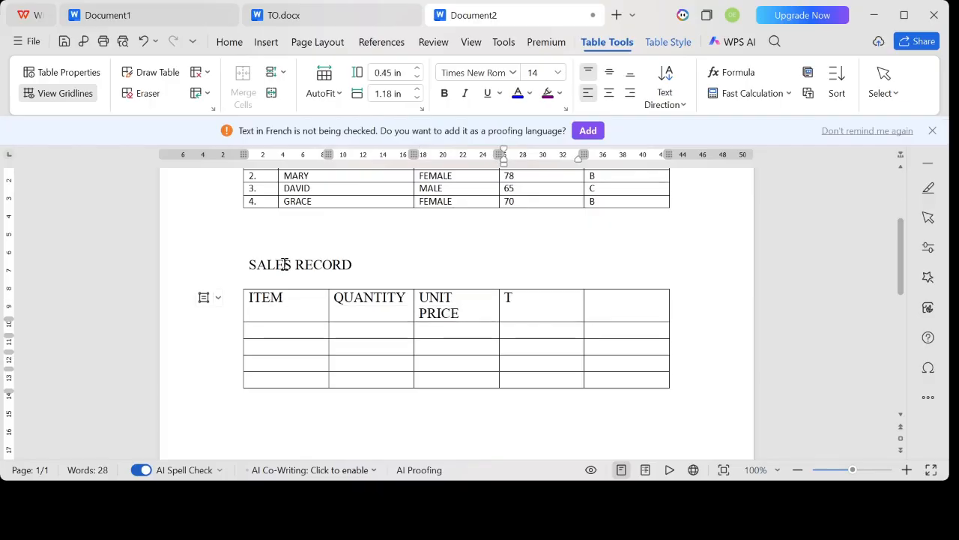
pyautogui.write('OTAL')
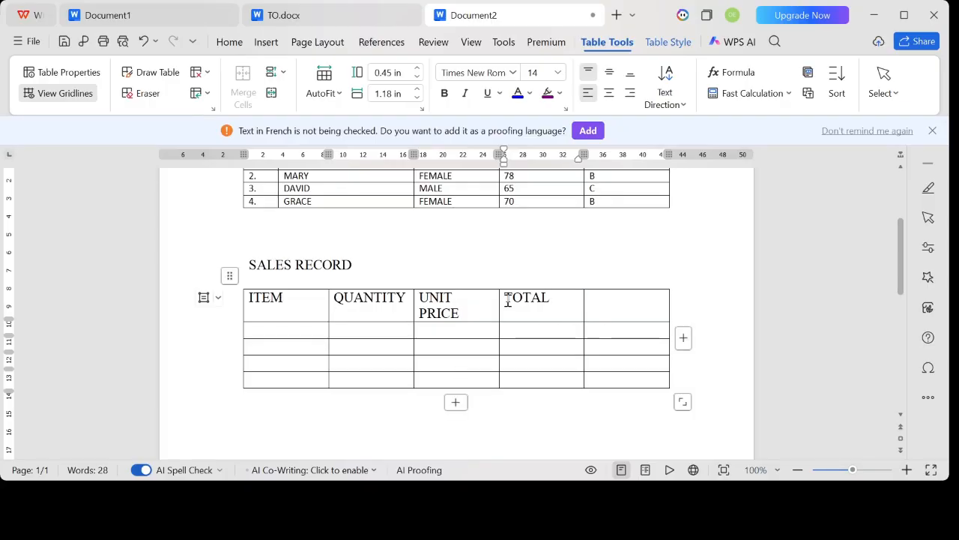
# Widen the TOTAL and UNIT PRICE columns of the sales table so the UNIT PRICE heading fits on one line.
pyautogui.moveTo(584, 300); pyautogui.dragTo(648, 305)
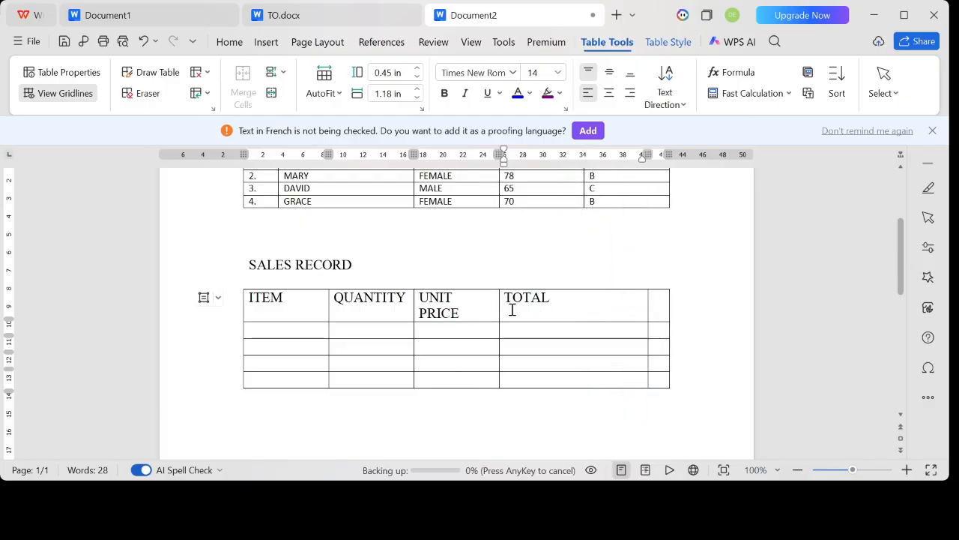
pyautogui.moveTo(500, 297); pyautogui.dragTo(522, 301)
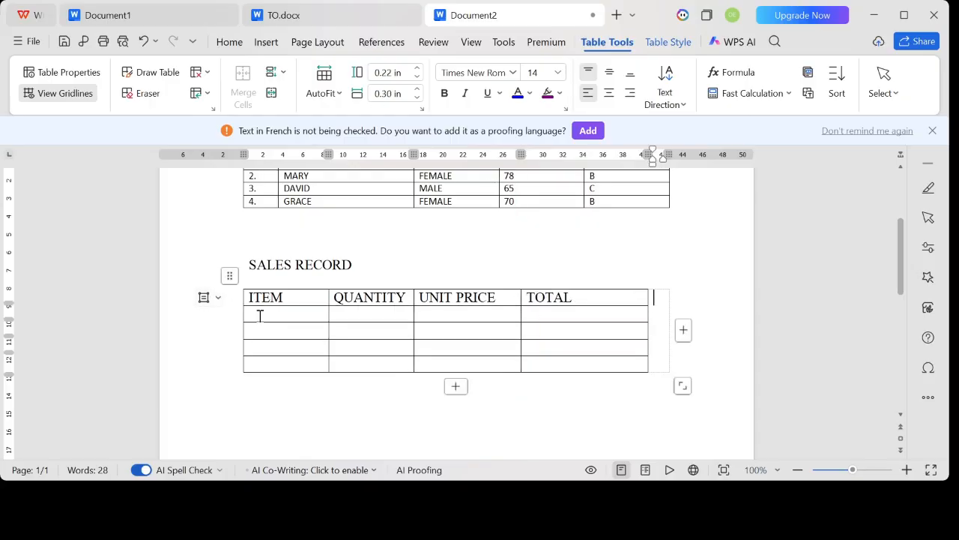
# Apply a table style with thick outer lines above and below and a thin line under the header to the whole sales table.
pyautogui.click(230, 276)
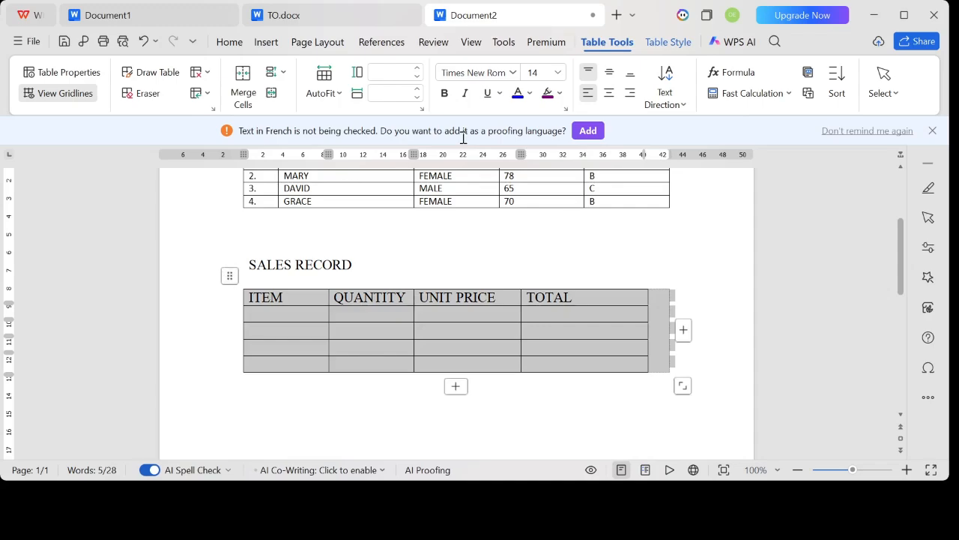
pyautogui.click(666, 45)
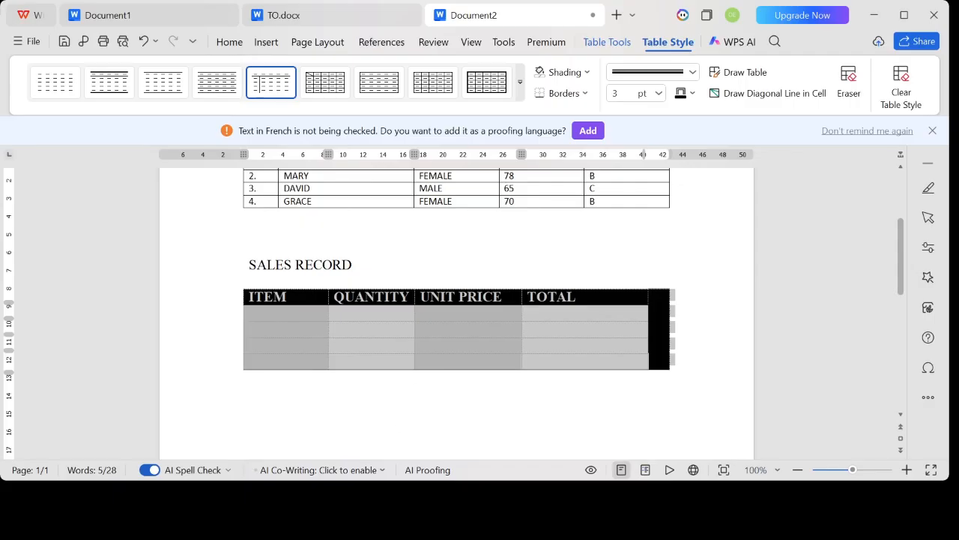
pyautogui.press('Escape')
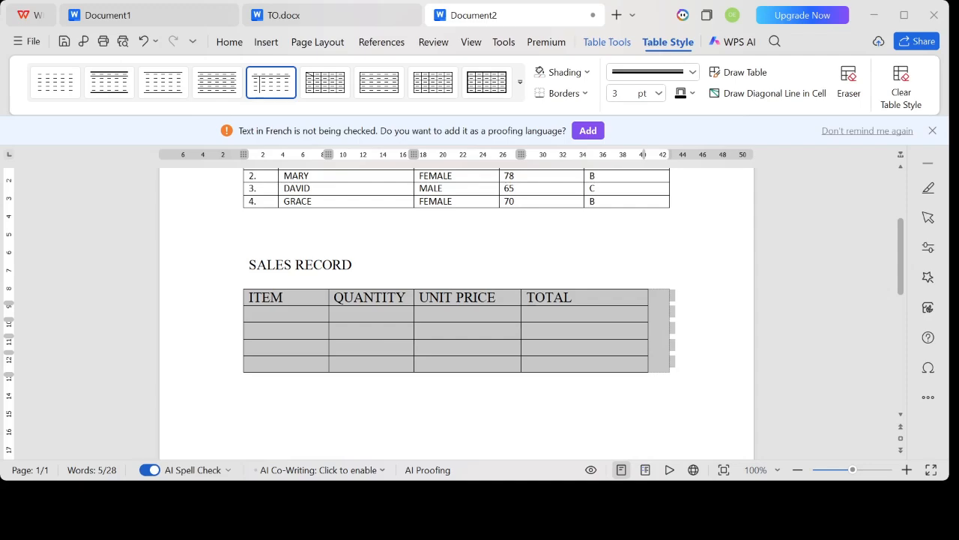
# Start a new line below the sales table and insert a table with five columns and five rows there.
pyautogui.scroll(-2, 273, 347)
pyautogui.click(273, 347)
pyautogui.press('Return')
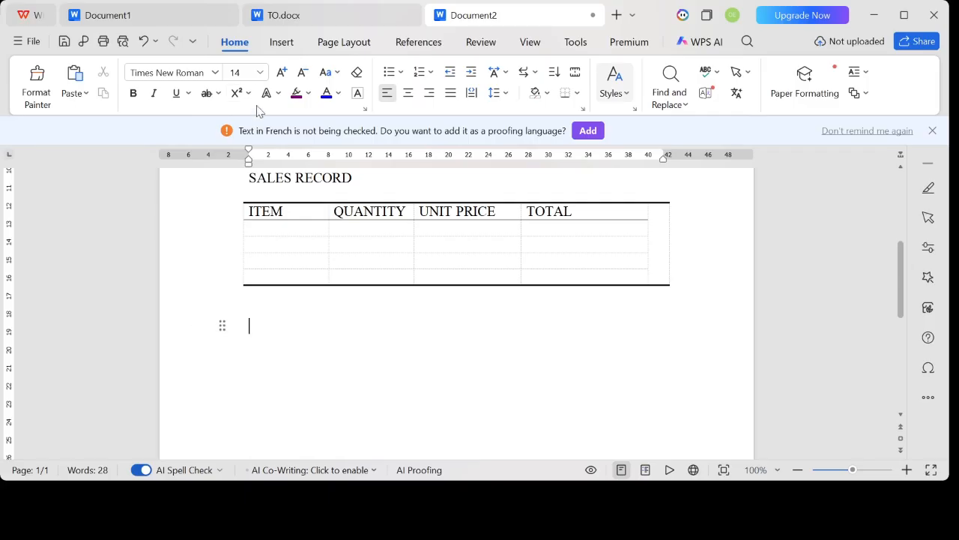
pyautogui.click(282, 46)
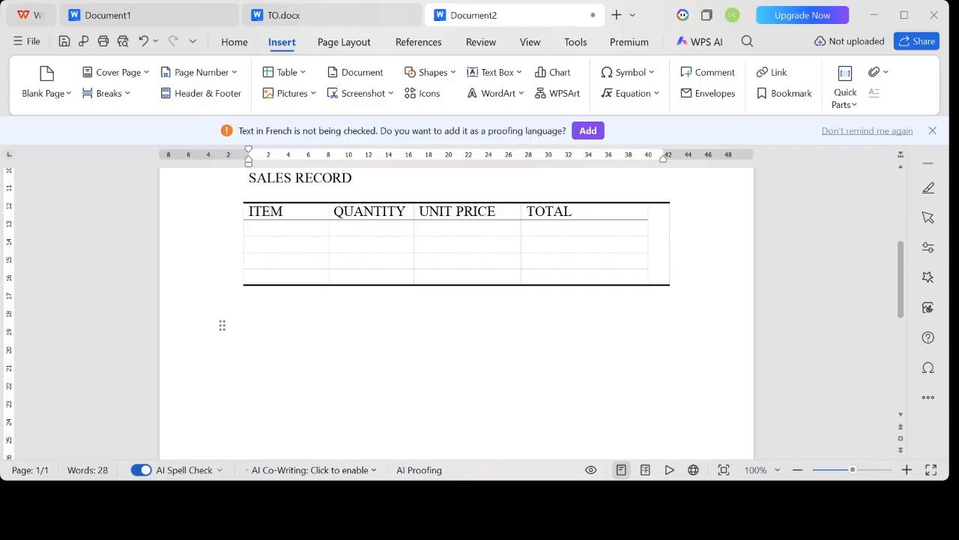
pyautogui.click(484, 367)
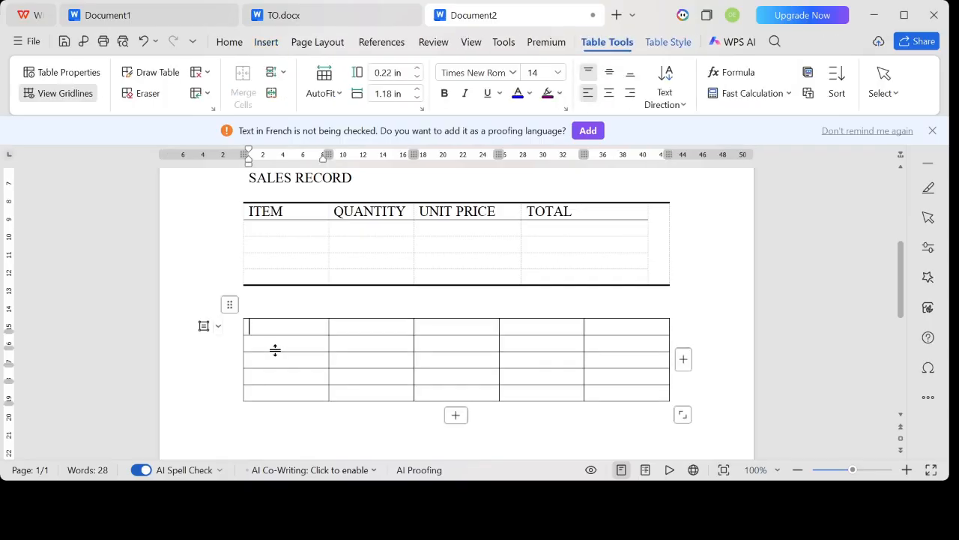
# Merge all five cells in the first row of the new table into one cell.
pyautogui.click(222, 330)
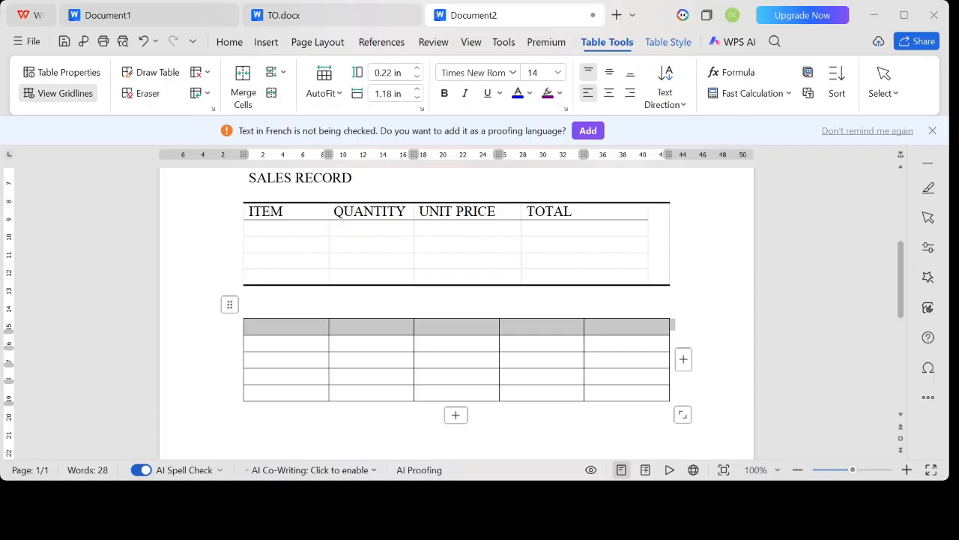
pyautogui.click(270, 99)
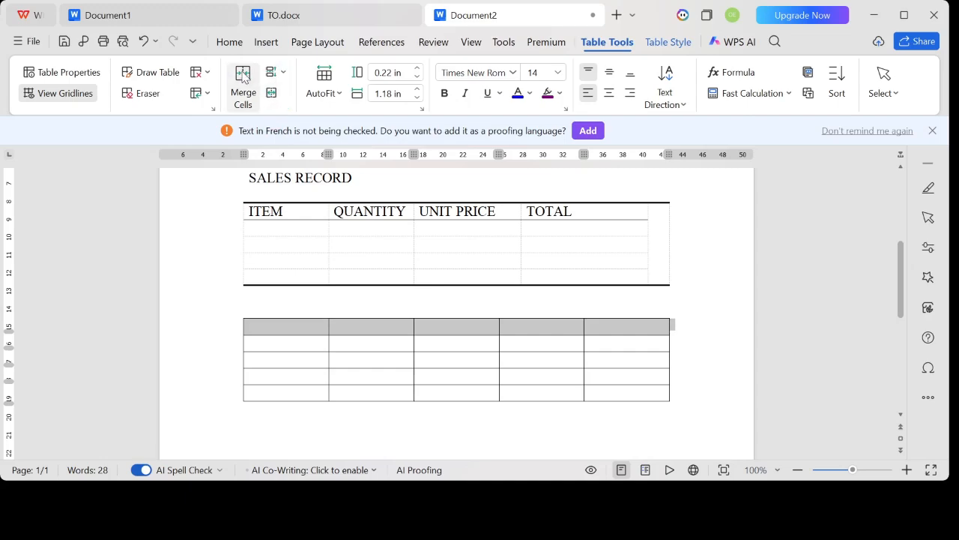
pyautogui.click(241, 89)
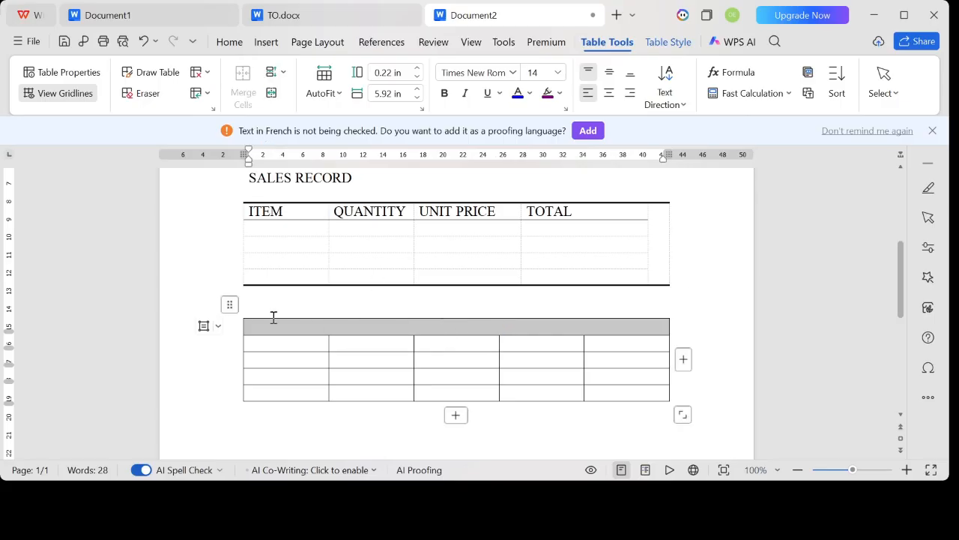
# Enter the title CONTRIBUTION in the merged first row of the new table.
pyautogui.click(410, 330)
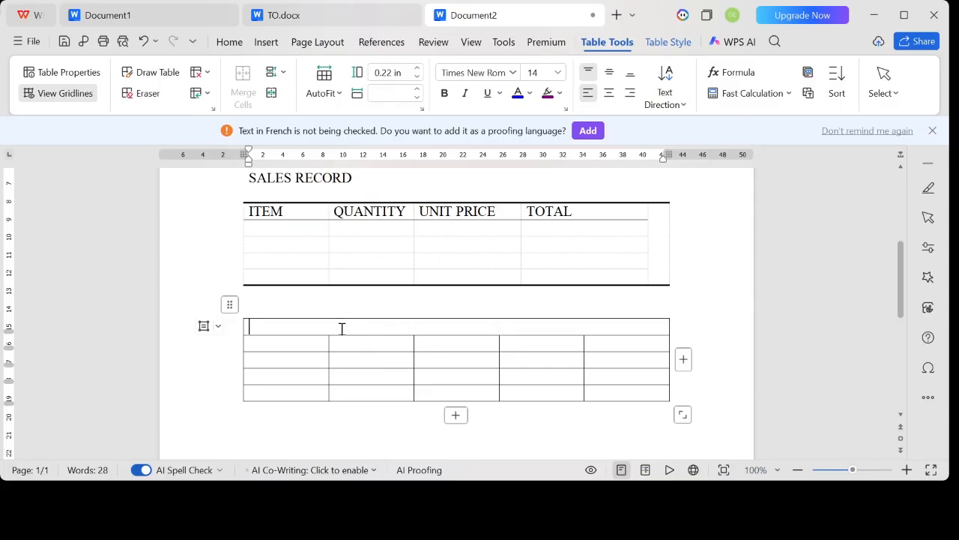
pyautogui.write('CONTI')
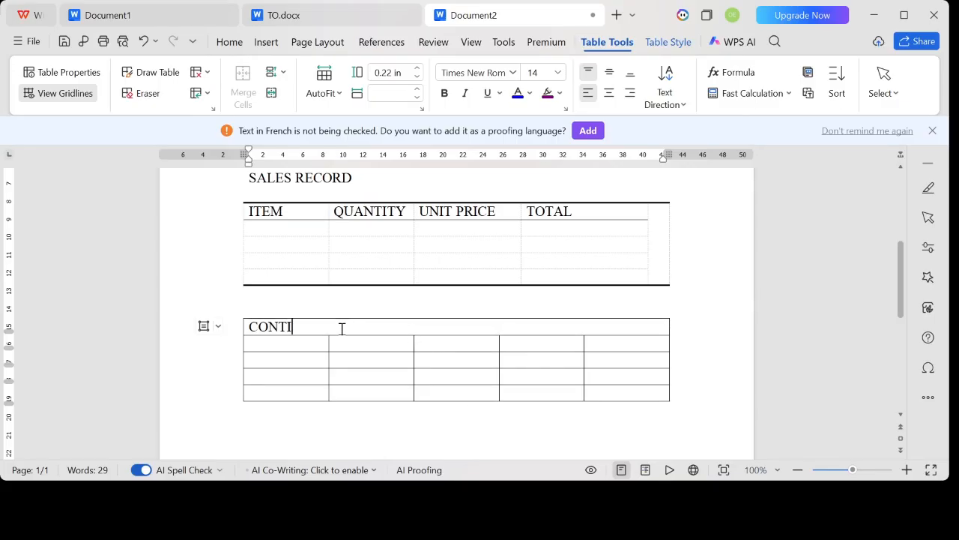
pyautogui.press('BackSpace')
pyautogui.write('RIBUTION')
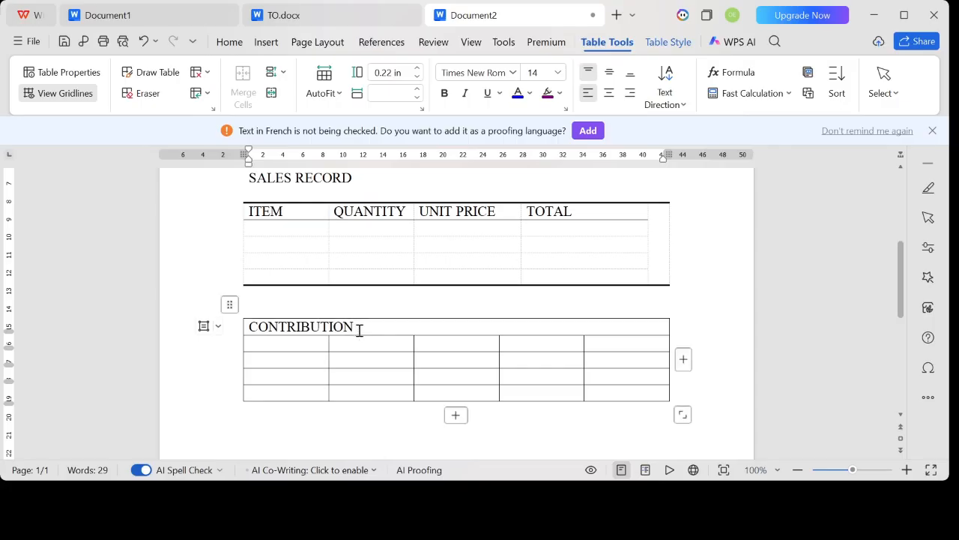
# Center the CONTRIBUTION title in its row and format it in bold at size 16.
pyautogui.moveTo(355, 327); pyautogui.dragTo(246, 328)
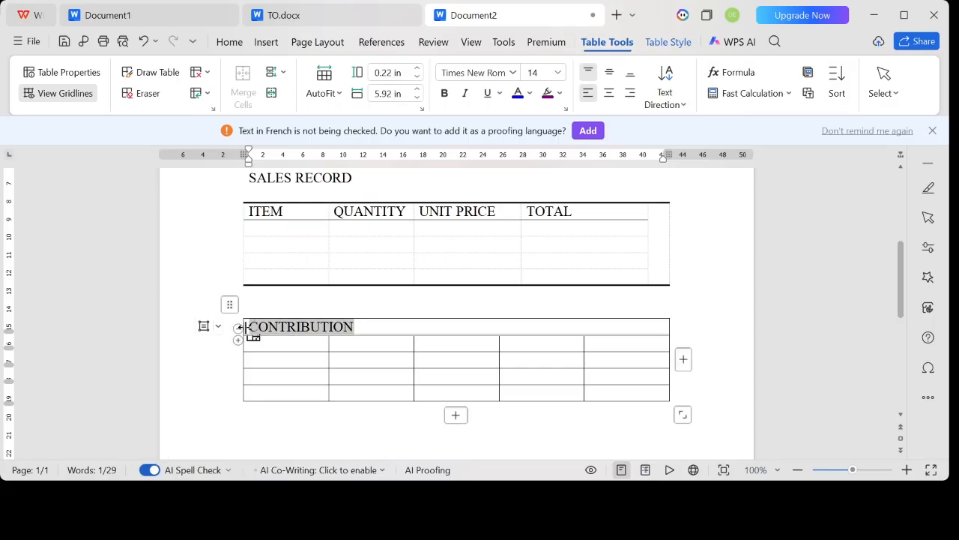
pyautogui.click(611, 95)
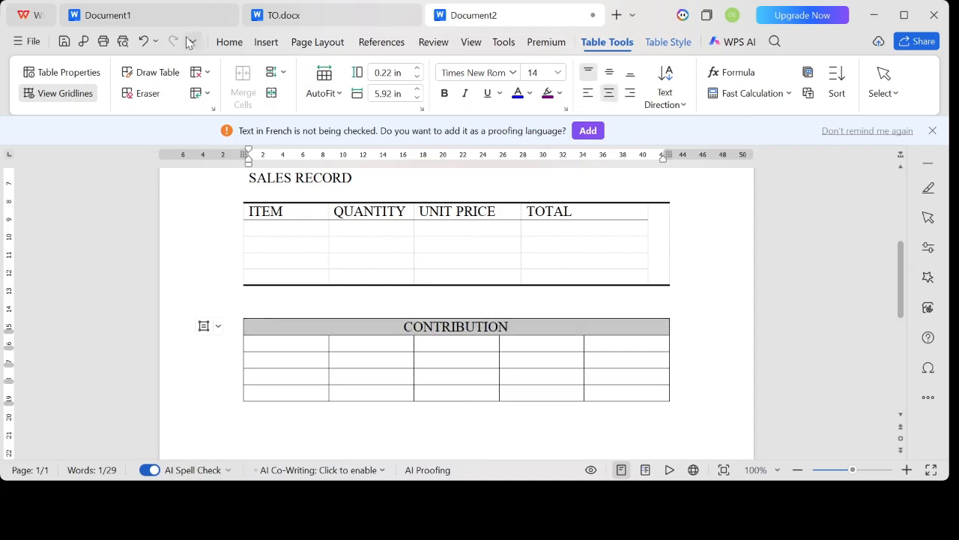
pyautogui.click(225, 43)
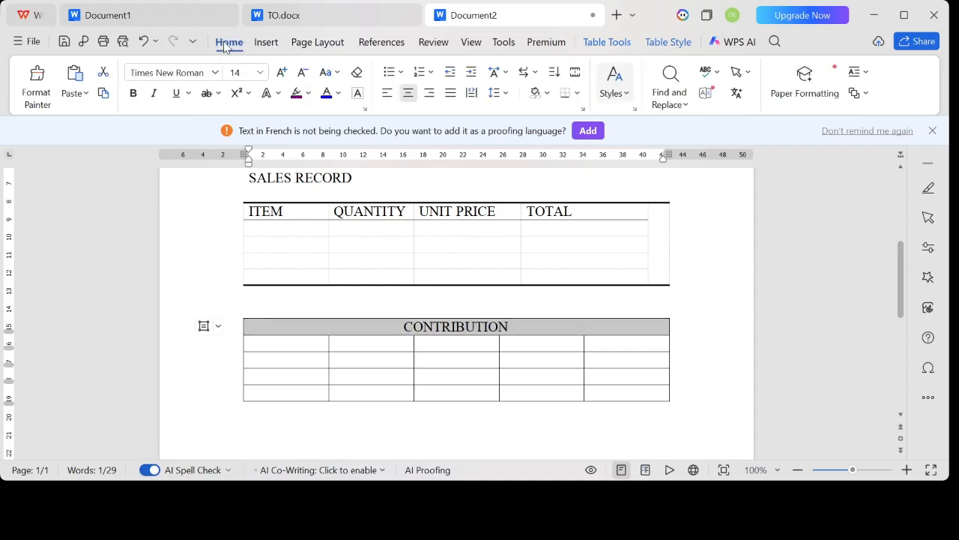
pyautogui.click(134, 93)
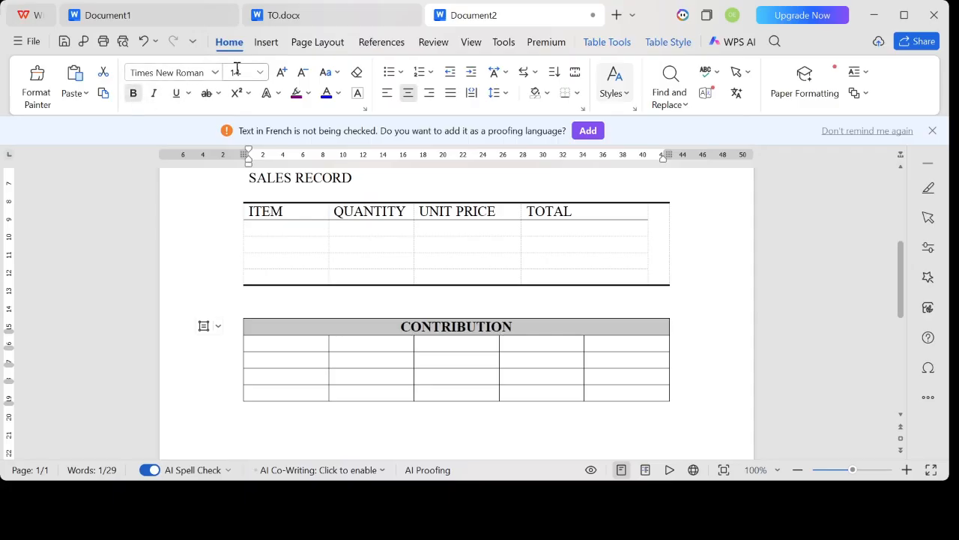
pyautogui.hotkey('ctrl', ']')
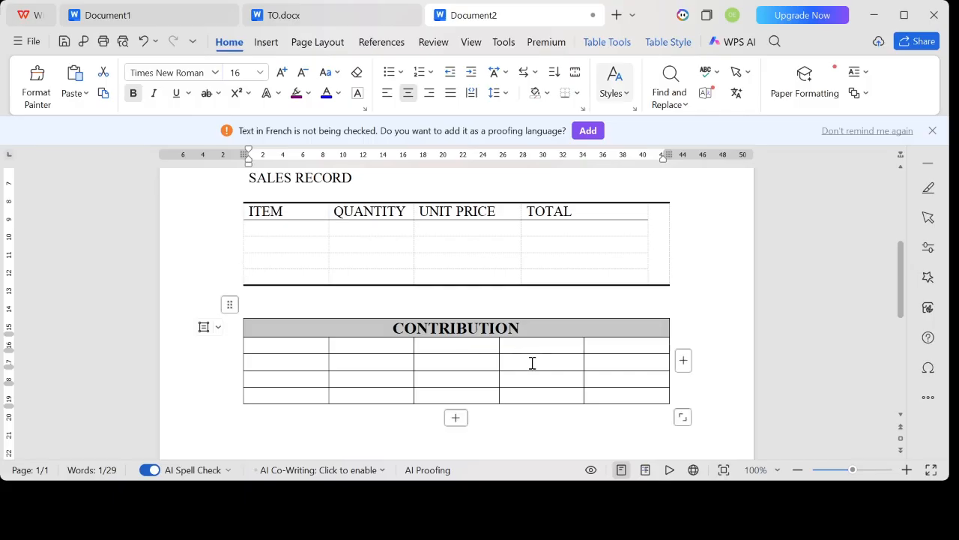
pyautogui.click(530, 332)
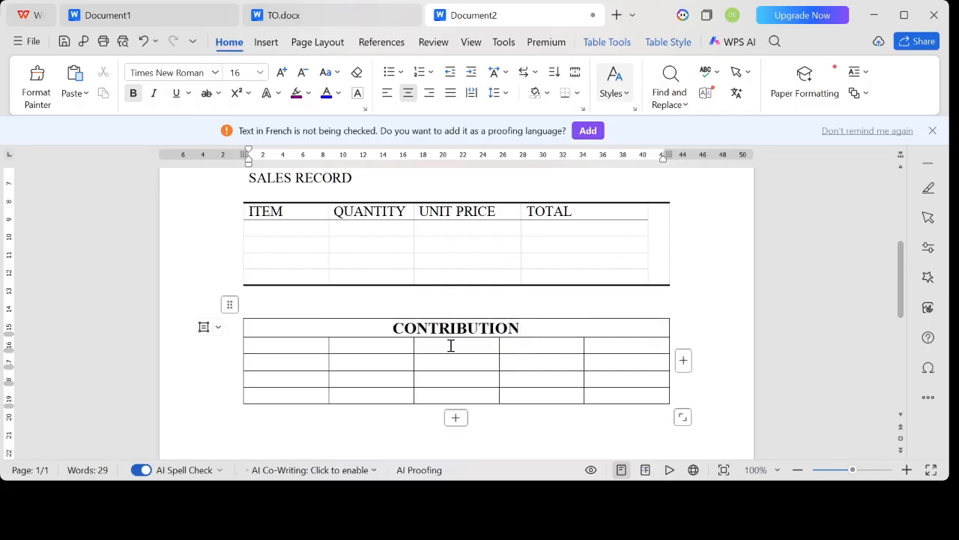
# Fill the first column of the contribution table with the header S/N and the numbers 1, 2 and 3.
pyautogui.scroll(-1, 449, 347)
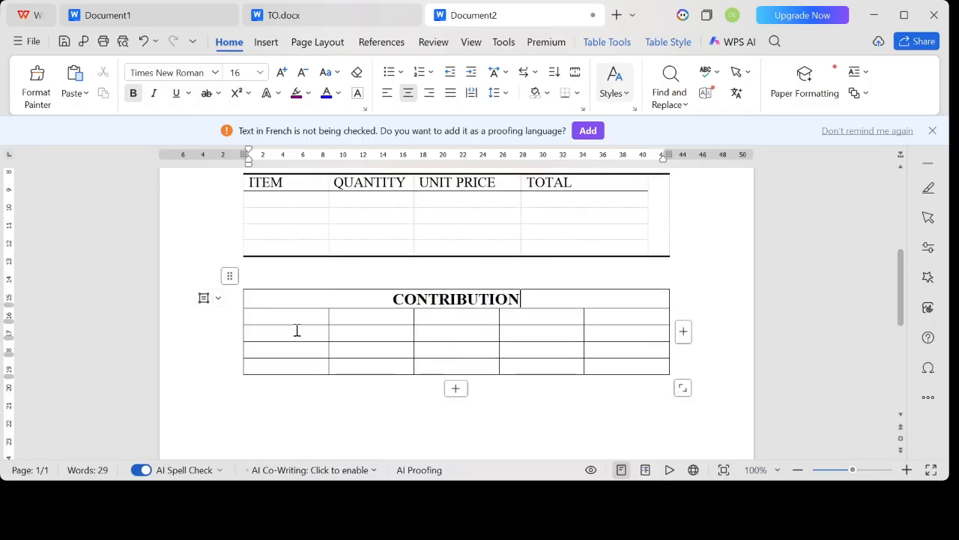
pyautogui.click(267, 316)
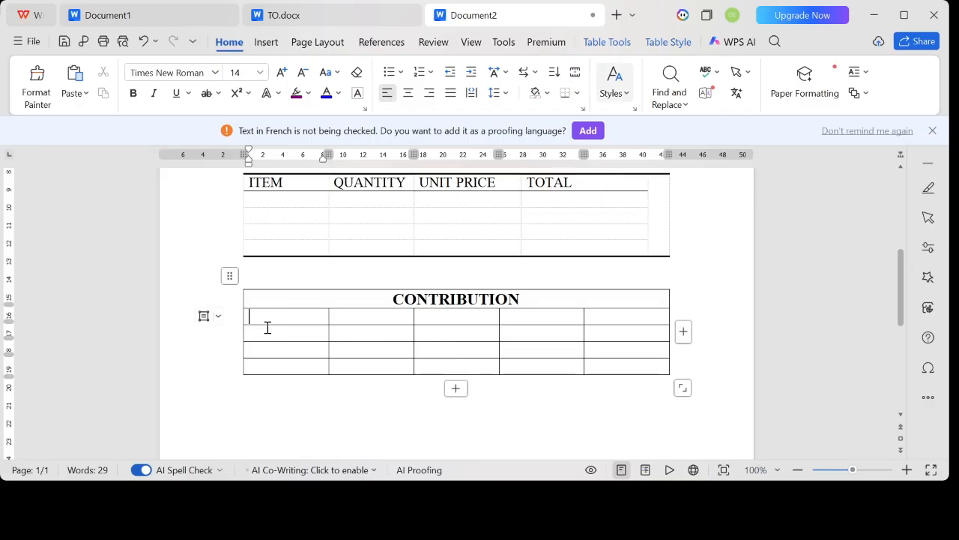
pyautogui.write('S/N ')
pyautogui.write('1')
pyautogui.click(276, 351)
pyautogui.write('2')
pyautogui.click(274, 366)
pyautogui.write('3')
# Fill the remaining header cells of the contribution table with NAME, MONDAY, TUESDAY and WEDNESDAY.
pyautogui.click(353, 316)
pyautogui.write('NAME')
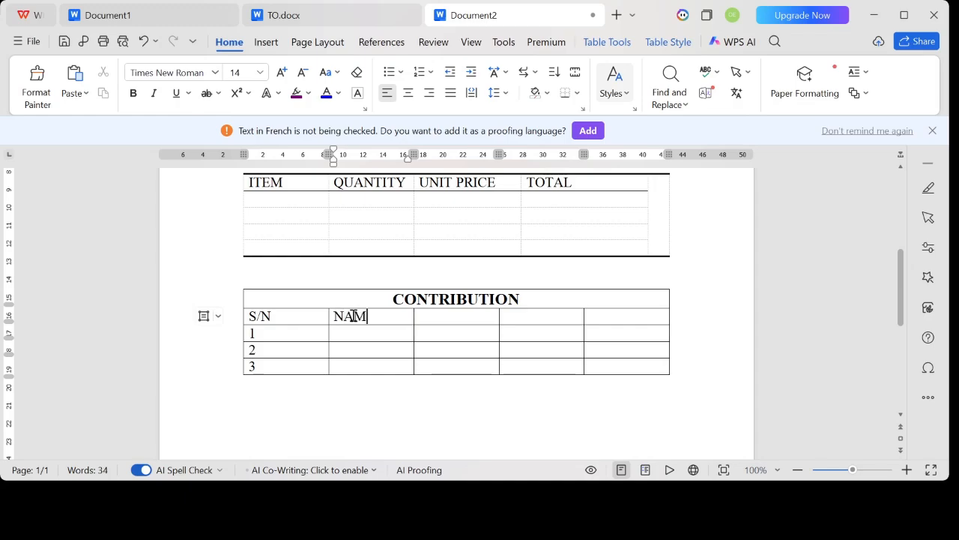
pyautogui.click(450, 317)
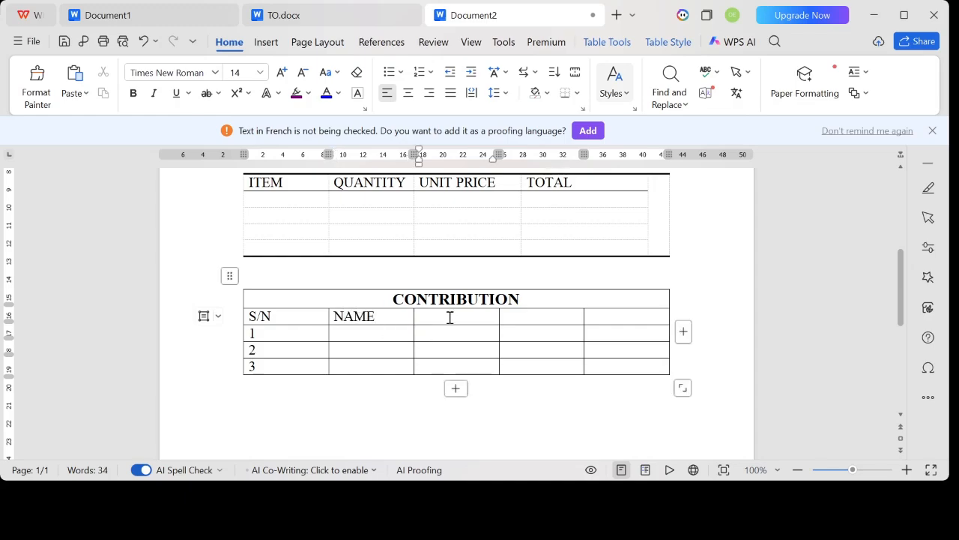
pyautogui.write('M')
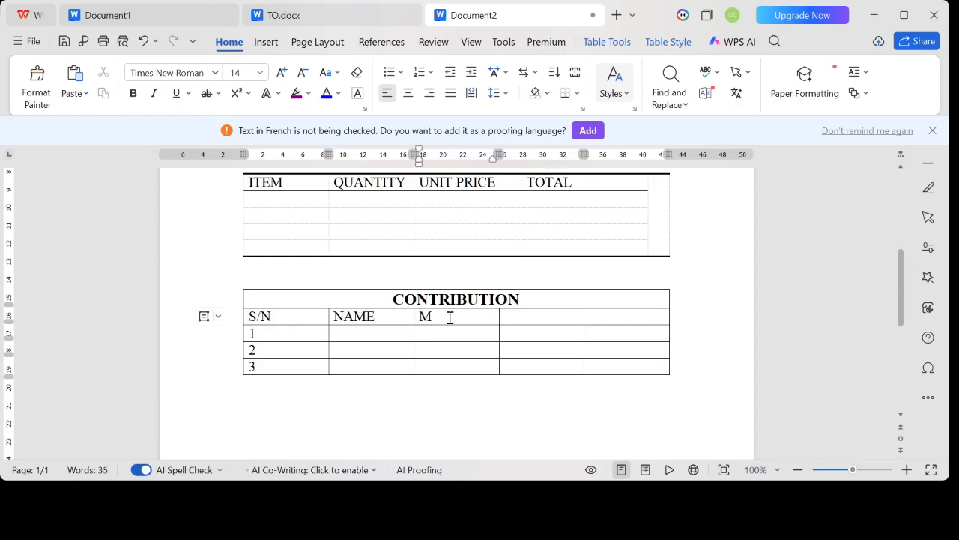
pyautogui.write('ONDAY')
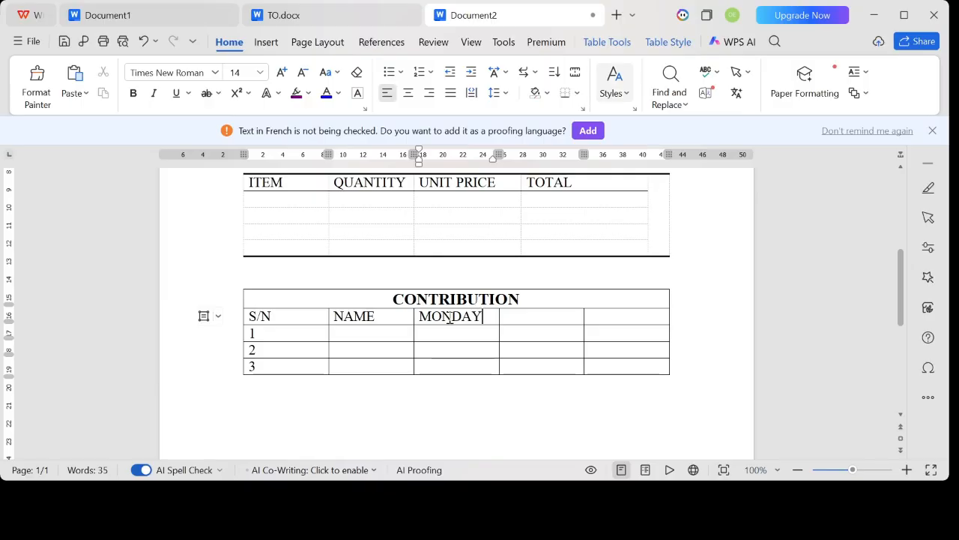
pyautogui.click(518, 320)
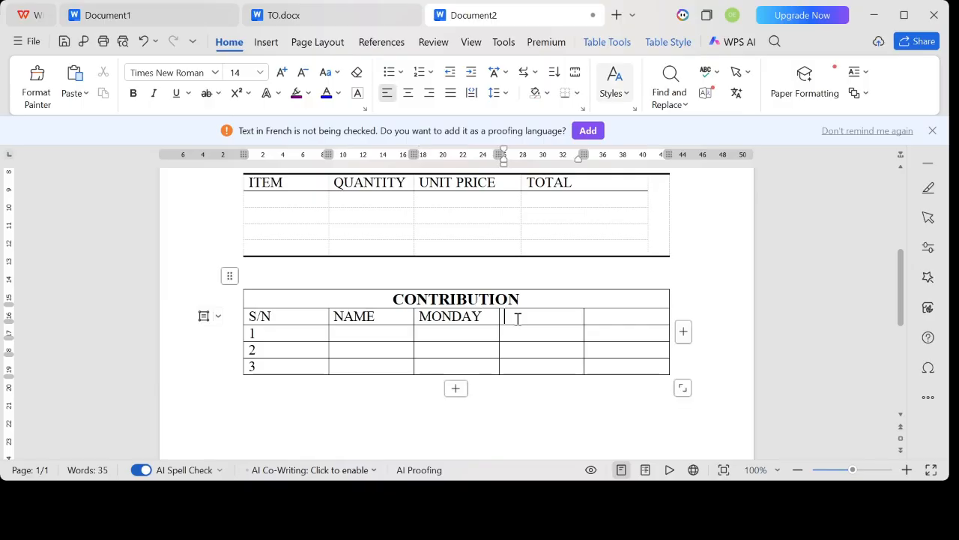
pyautogui.write('TUESDAY')
pyautogui.click(598, 317)
pyautogui.write('WEDN')
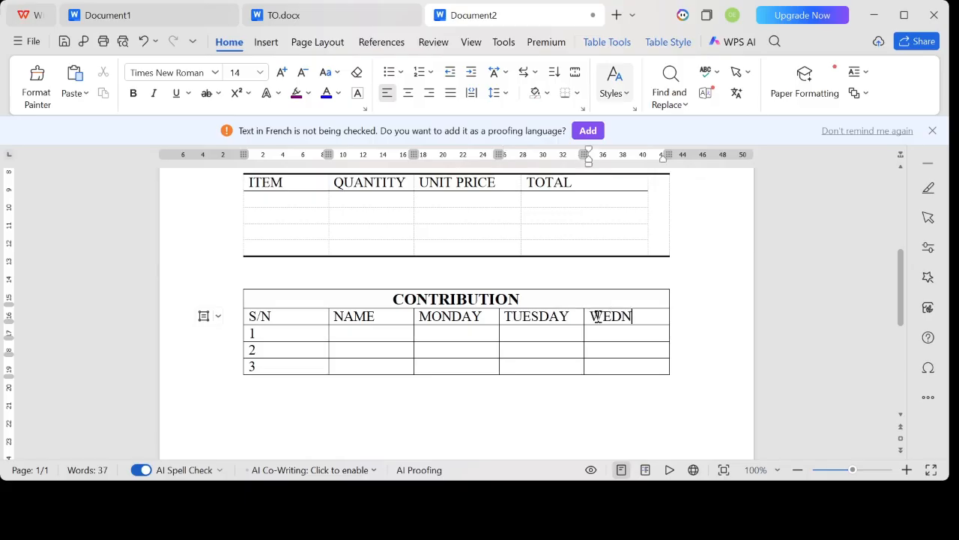
pyautogui.write('ESDAY')
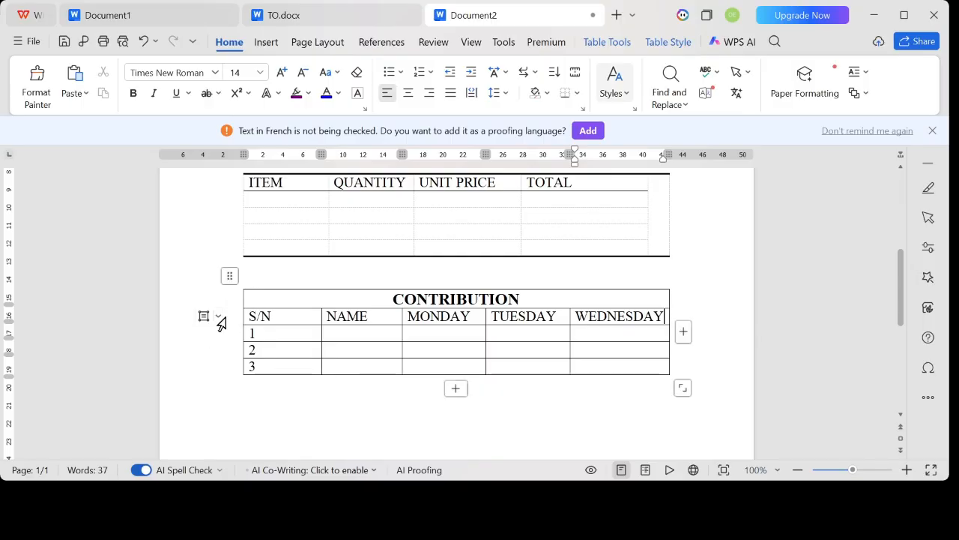
# Apply the plain borderless table style to the whole contribution table and return to the document body below it.
pyautogui.click(228, 276)
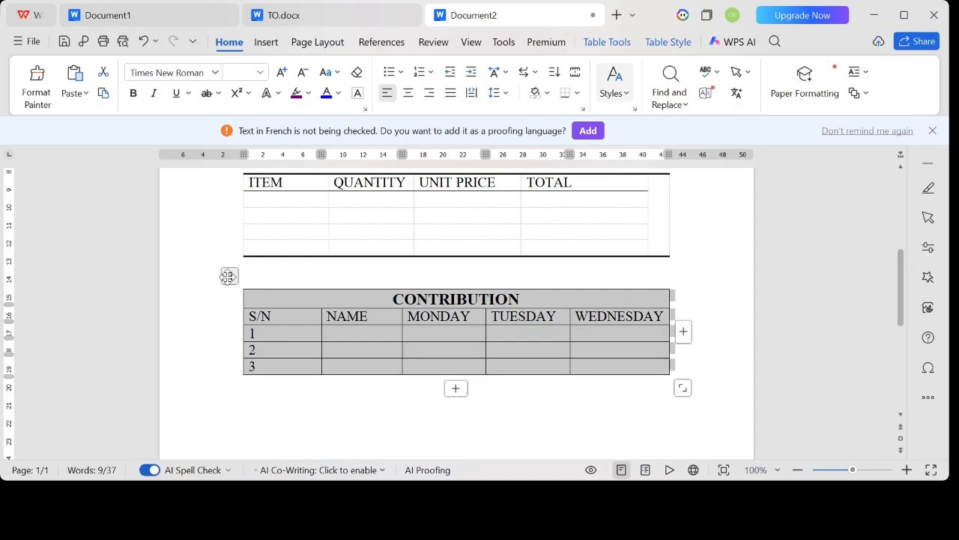
pyautogui.click(669, 43)
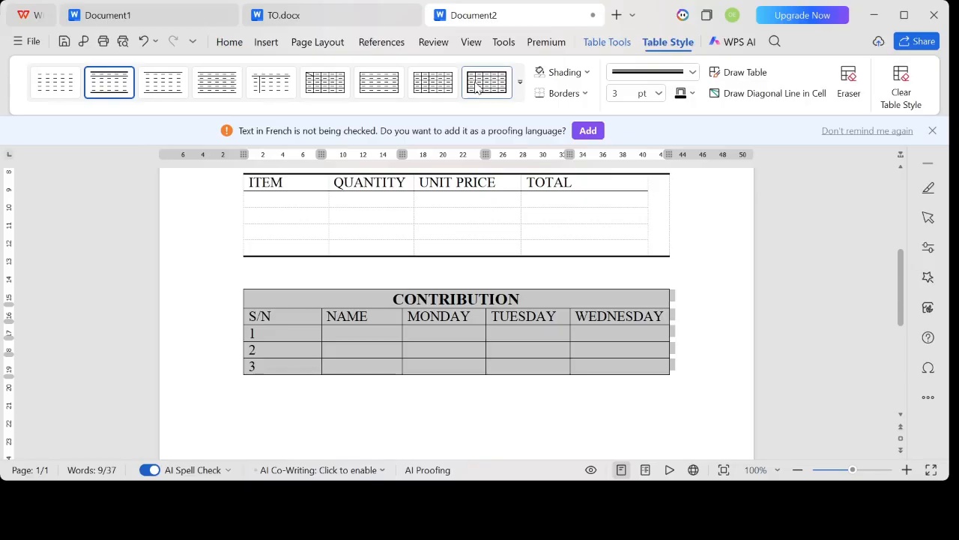
pyautogui.click(53, 84)
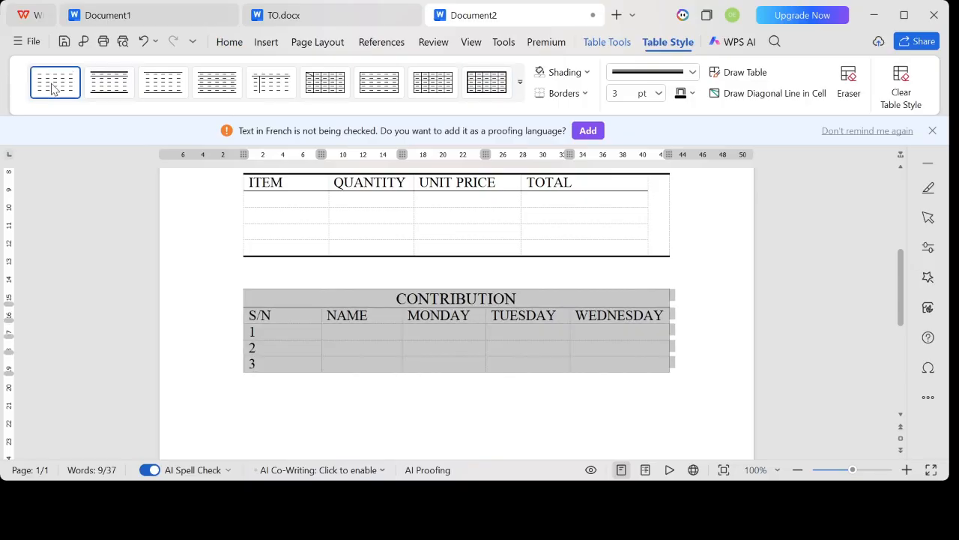
pyautogui.click(551, 432)
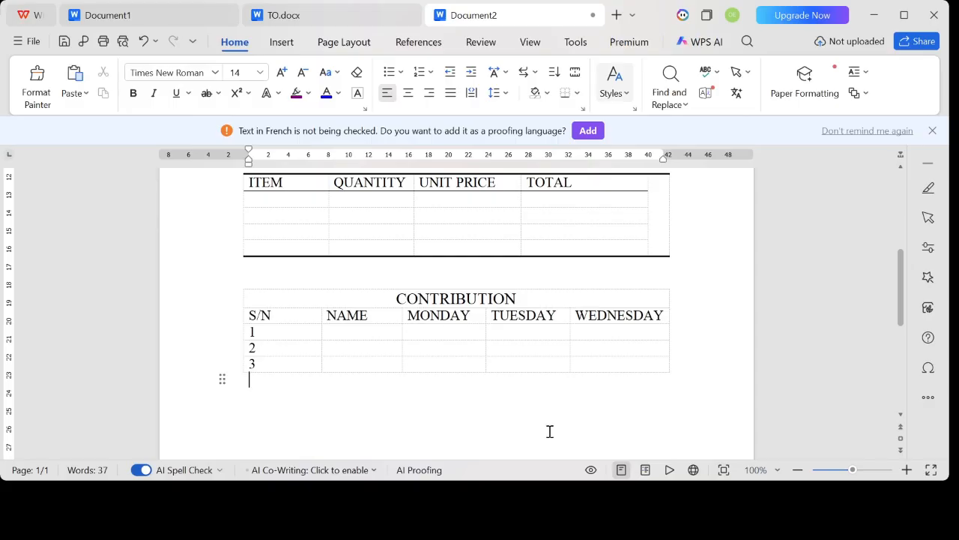